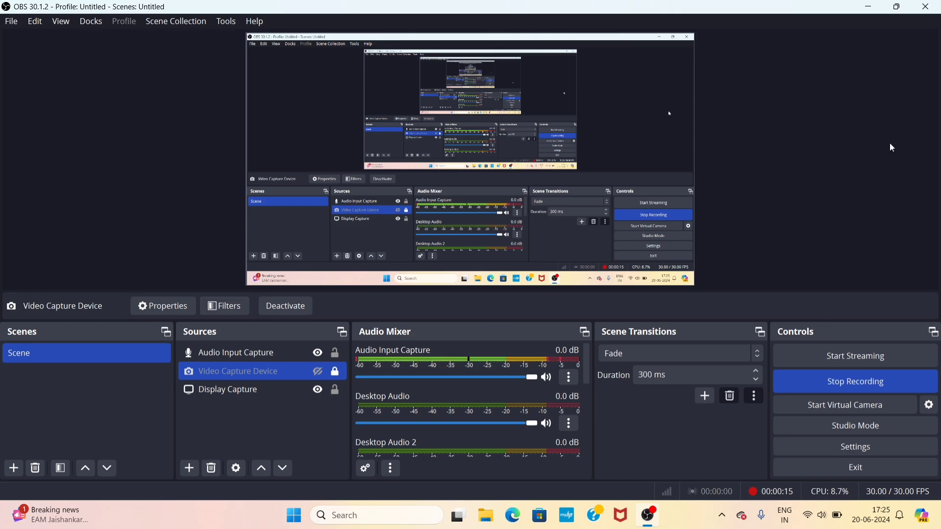
Minimize the OBS Studio window so the desktop is showing
{"action": "left_click", "coordinate": [872, 3]}
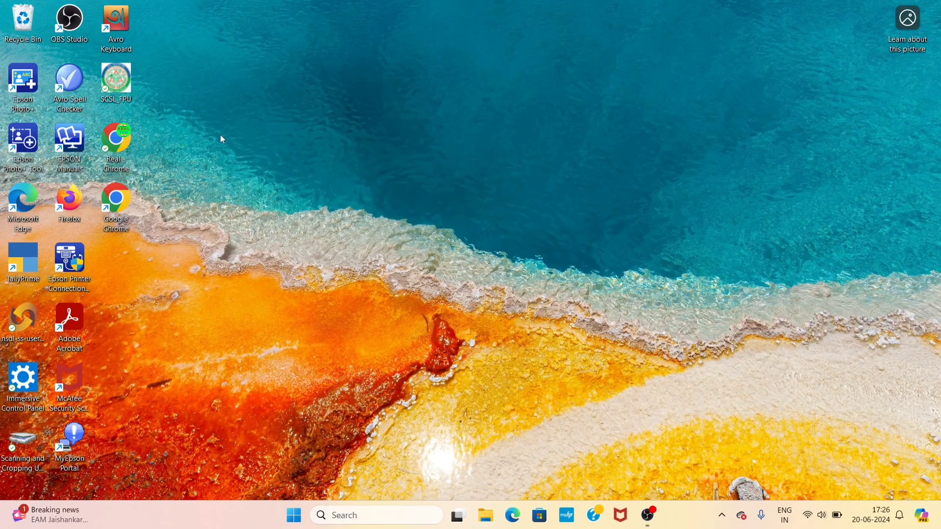
Launch Chrome, search Google for 'pg portal' and open the CPGRAMS home page
{"action": "double_click", "coordinate": [132, 142]}
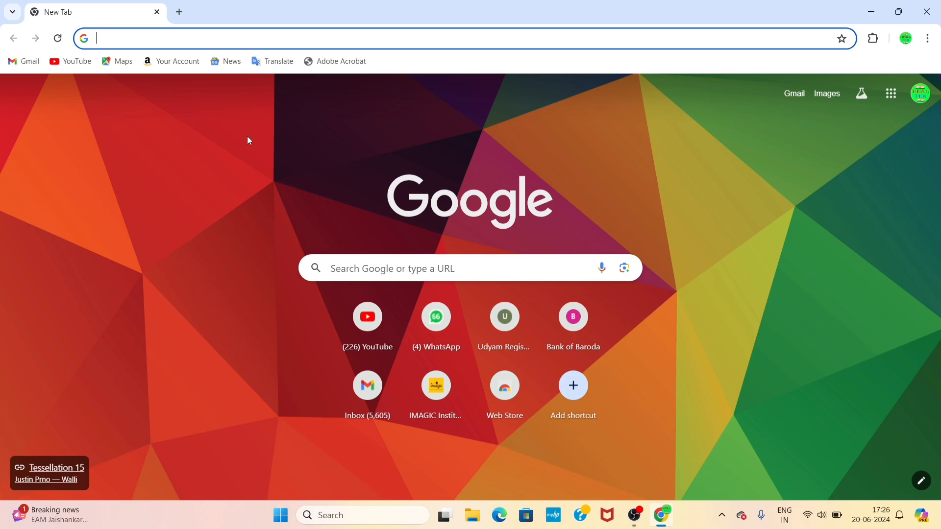
{"action": "type", "text": "pg po"}
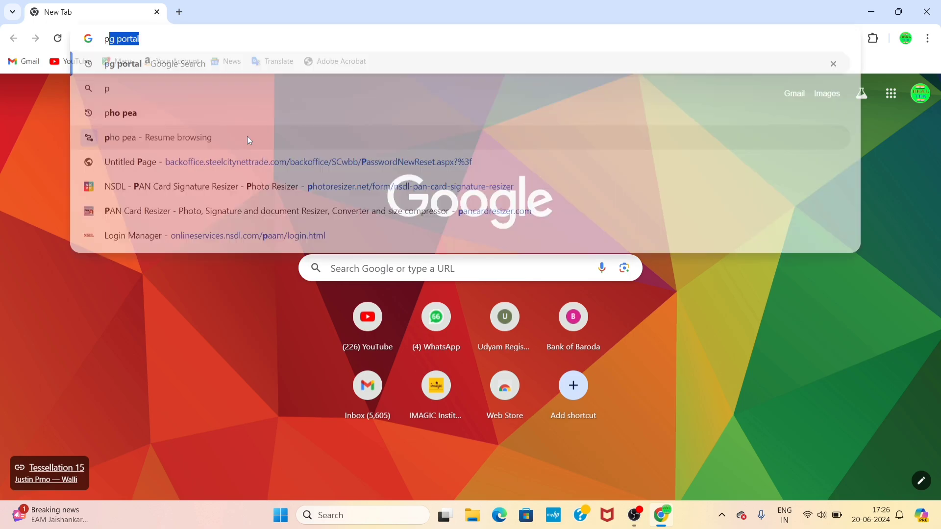
{"action": "type", "text": "rta"}
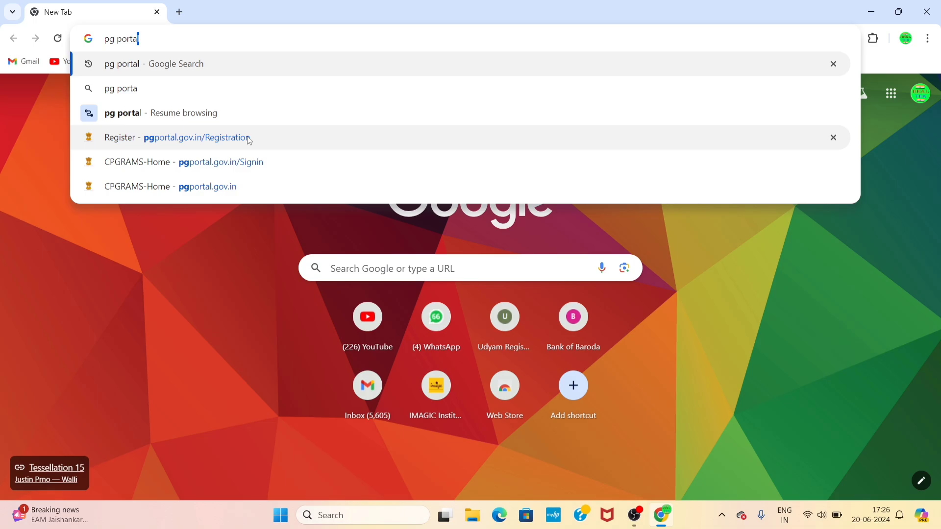
{"action": "key", "text": "Return"}
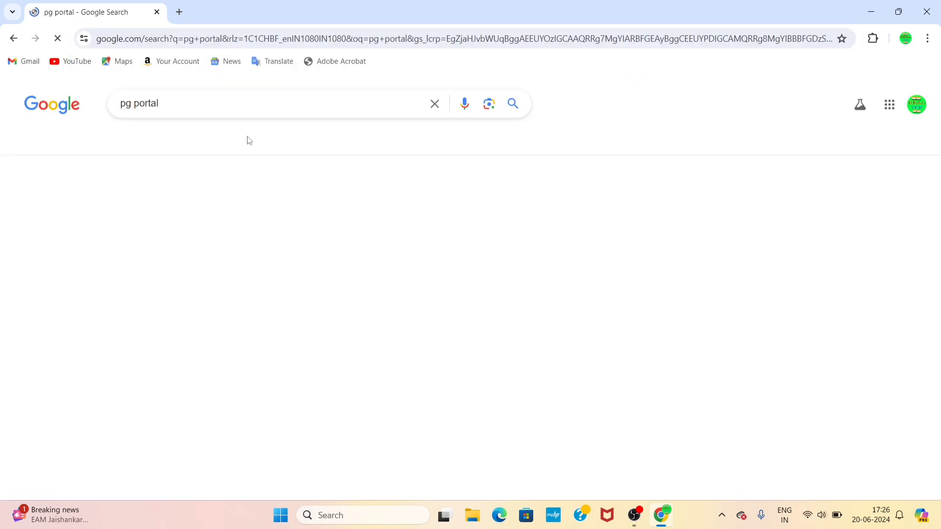
{"action": "left_click", "coordinate": [159, 211]}
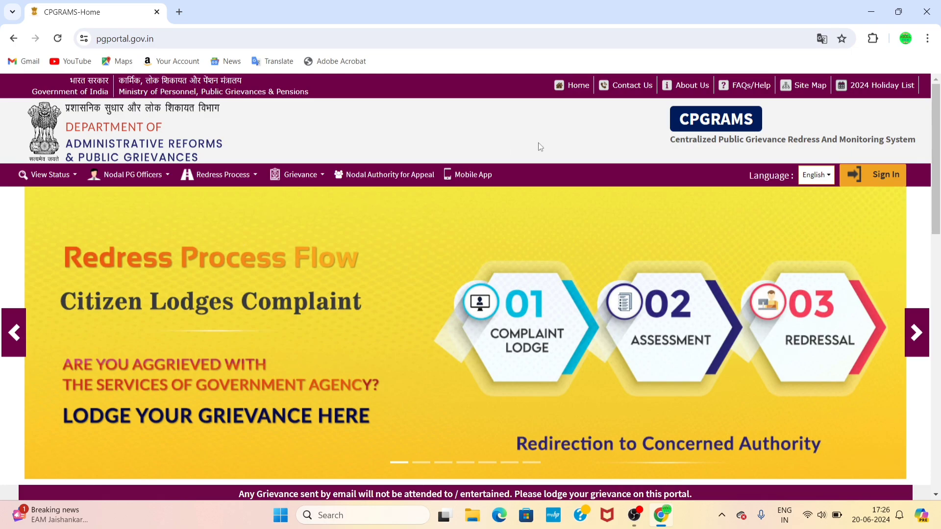
Go from the CPGRAMS Sign In page to the empty Registration/Sign up form and select the Name field
{"action": "left_click", "coordinate": [886, 176]}
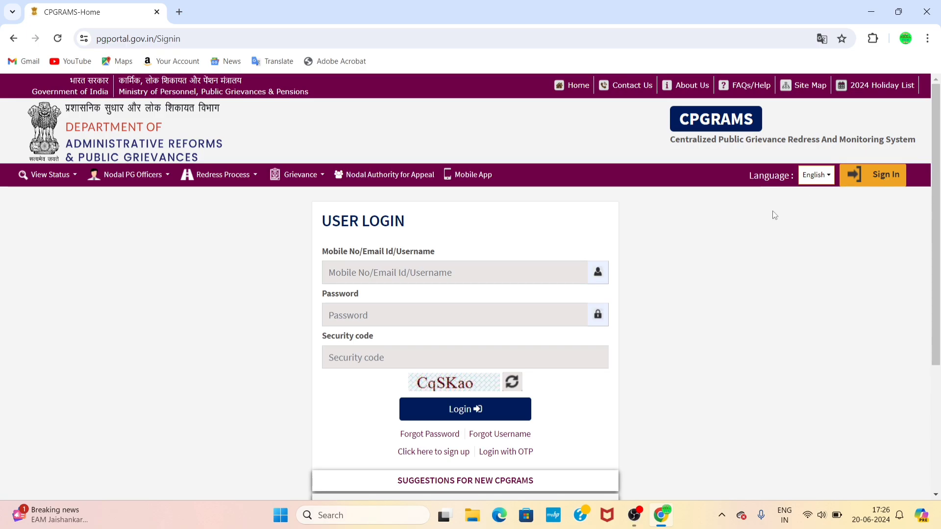
{"action": "scroll", "coordinate": [772, 214], "scroll_direction": "down", "scroll_amount": 3}
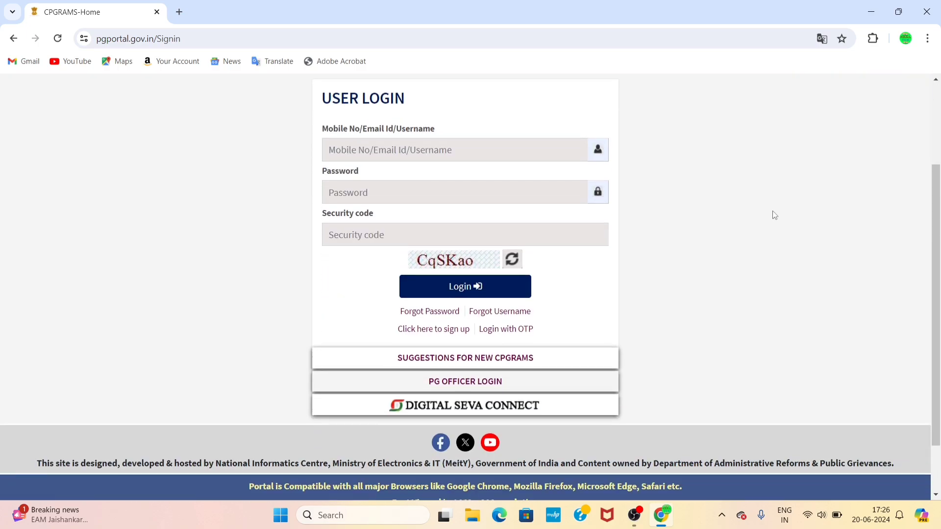
{"action": "left_click", "coordinate": [428, 330]}
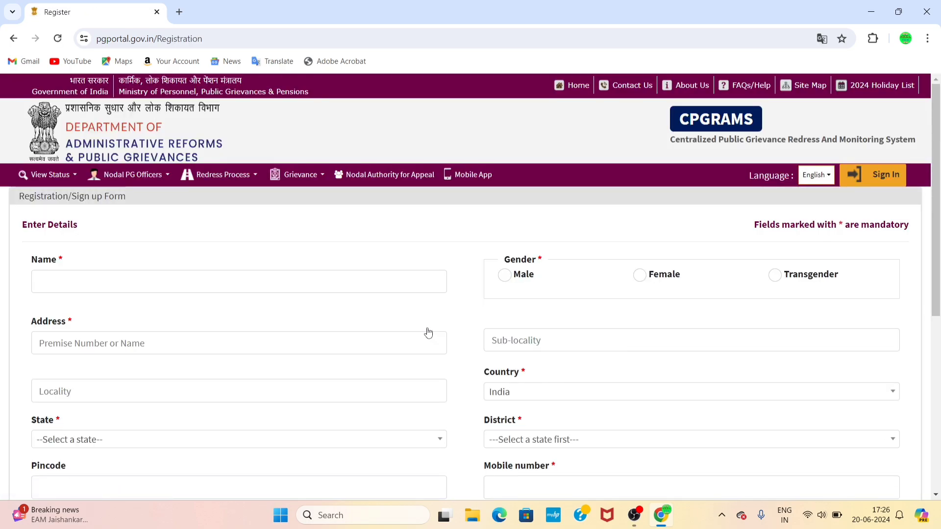
{"action": "scroll", "coordinate": [428, 332], "scroll_direction": "down", "scroll_amount": 6}
{"action": "scroll", "coordinate": [429, 332], "scroll_direction": "up", "scroll_amount": 6}
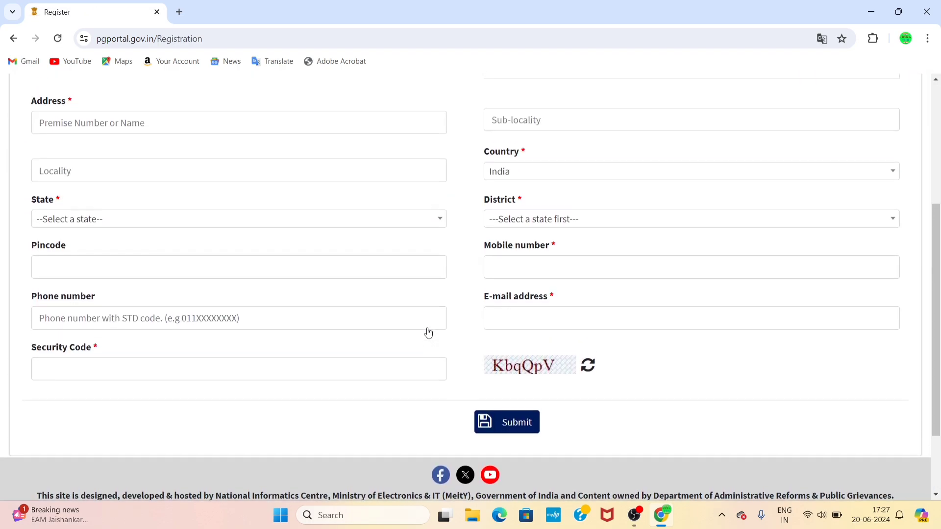
{"action": "scroll", "coordinate": [428, 332], "scroll_direction": "down", "scroll_amount": 5}
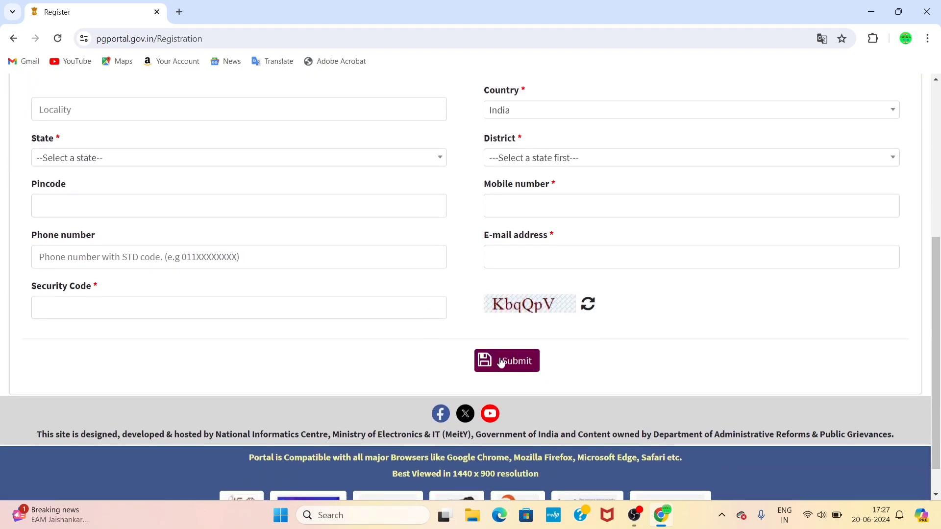
{"action": "scroll", "coordinate": [630, 344], "scroll_direction": "up", "scroll_amount": 6}
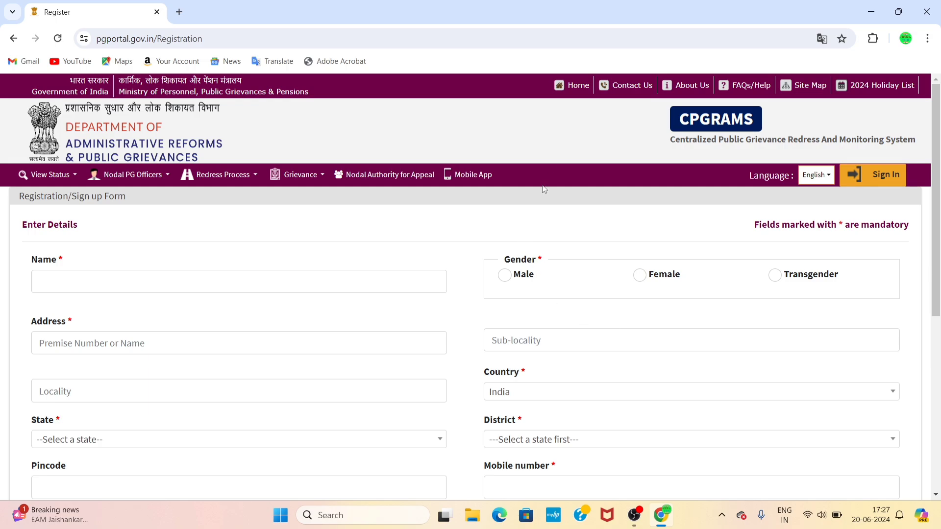
{"action": "scroll", "coordinate": [437, 223], "scroll_direction": "down", "scroll_amount": 3}
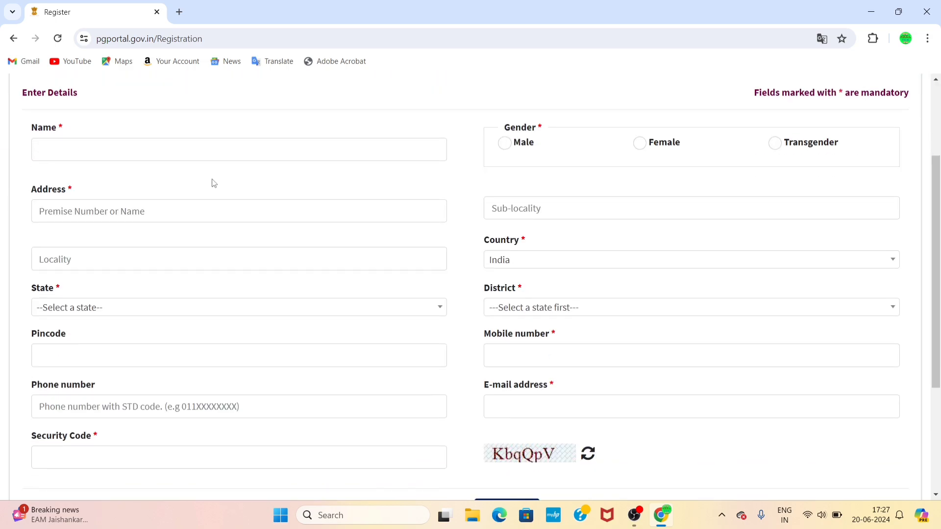
{"action": "left_click", "coordinate": [104, 154]}
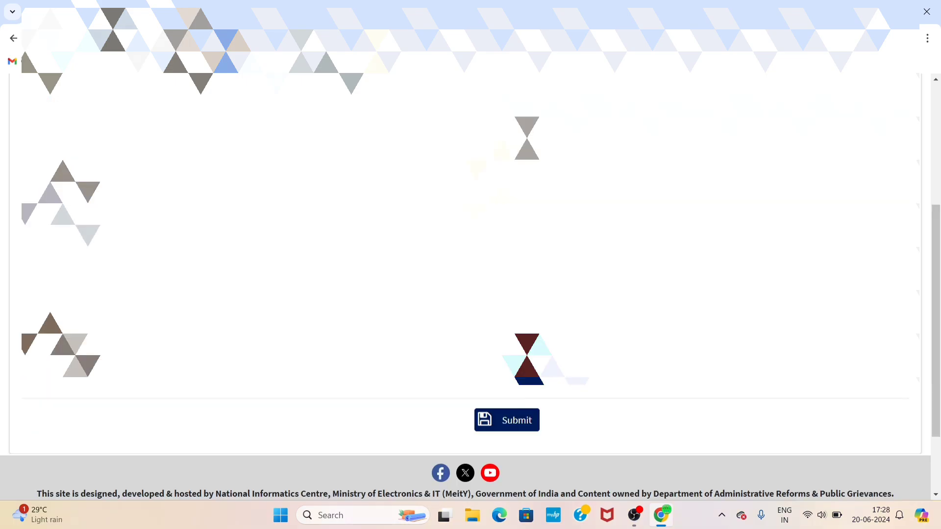
With the registration submitted, scroll the confirmation page and minimize Chrome to the desktop
{"action": "scroll", "coordinate": [292, 419], "scroll_direction": "down", "scroll_amount": 3}
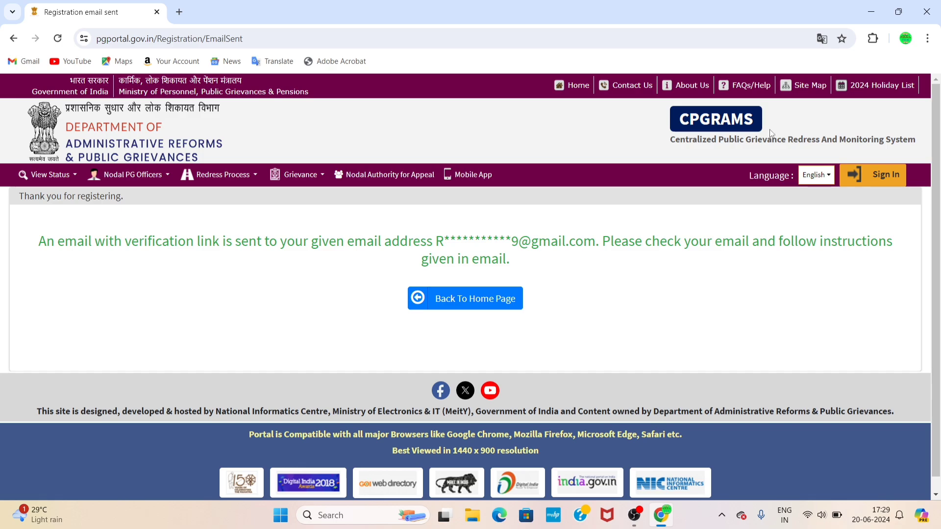
{"action": "left_click", "coordinate": [872, 10]}
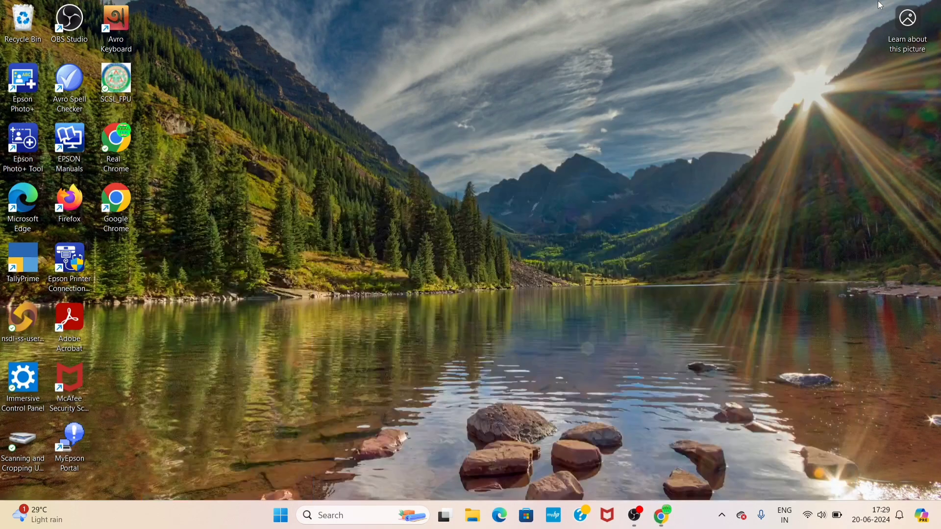
Open Chrome with the STORY profile and go to the Gmail inbox
{"action": "double_click", "coordinate": [116, 204]}
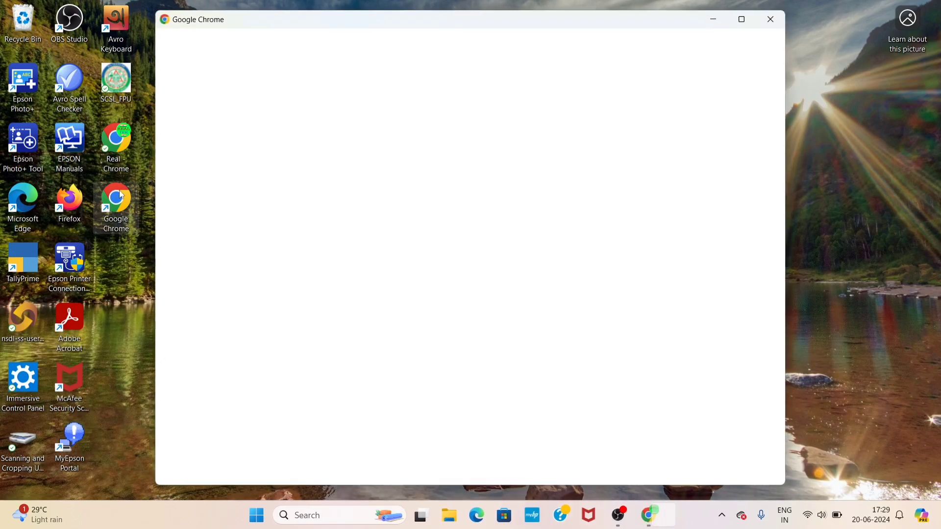
{"action": "left_click", "coordinate": [473, 297]}
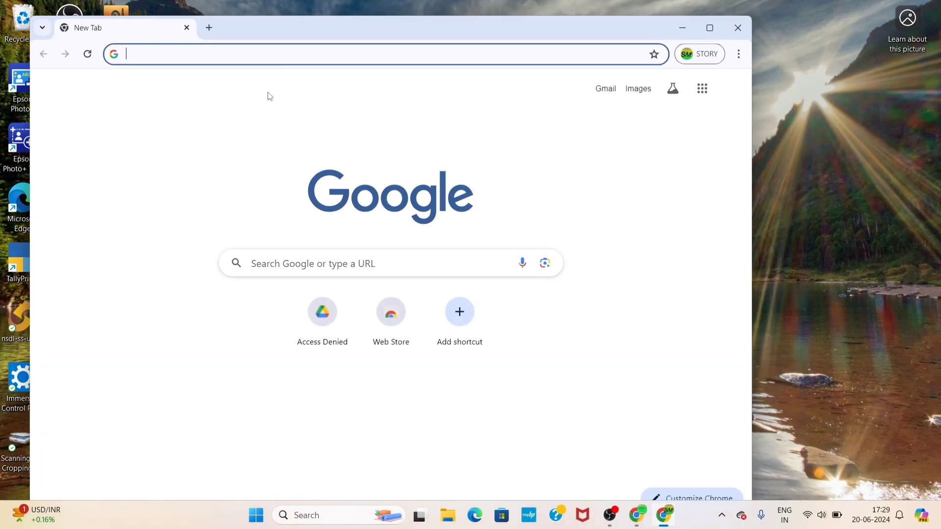
{"action": "type", "text": "g"}
{"action": "key", "text": "Return"}
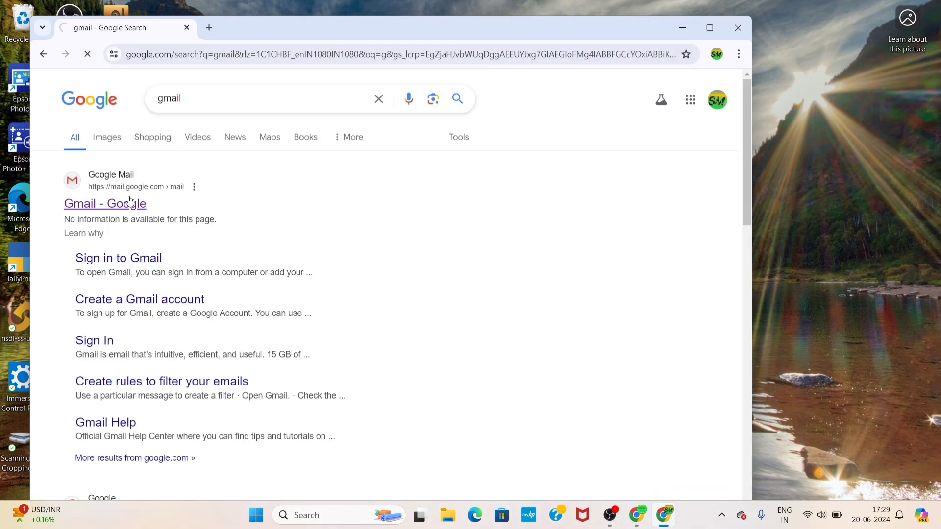
{"action": "left_click", "coordinate": [130, 202]}
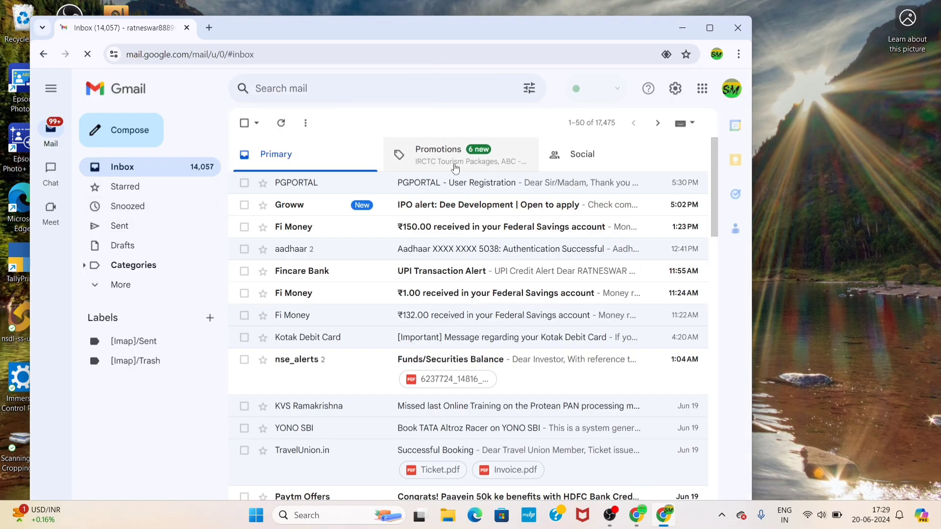
Open the PGPORTAL User Registration email and follow its verification link
{"action": "left_click", "coordinate": [460, 192]}
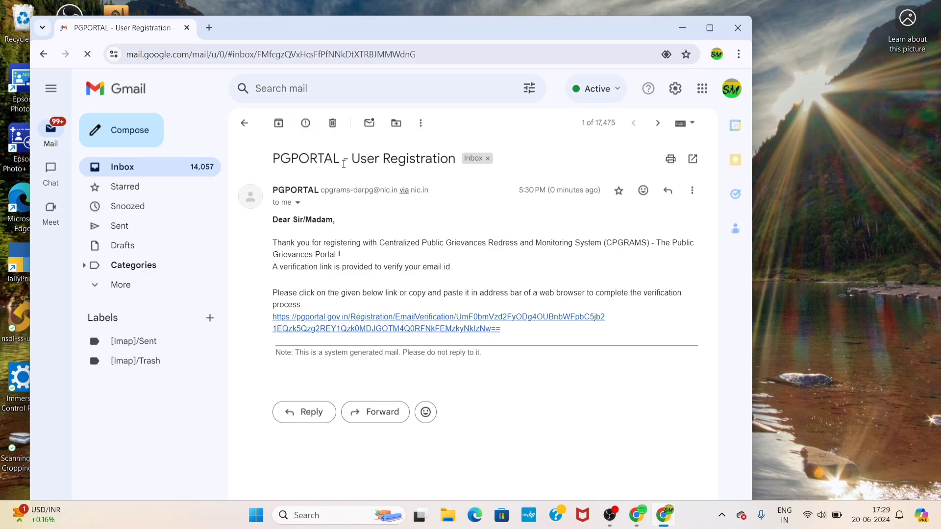
{"action": "left_click_drag", "start_coordinate": [379, 158], "coordinate": [472, 162]}
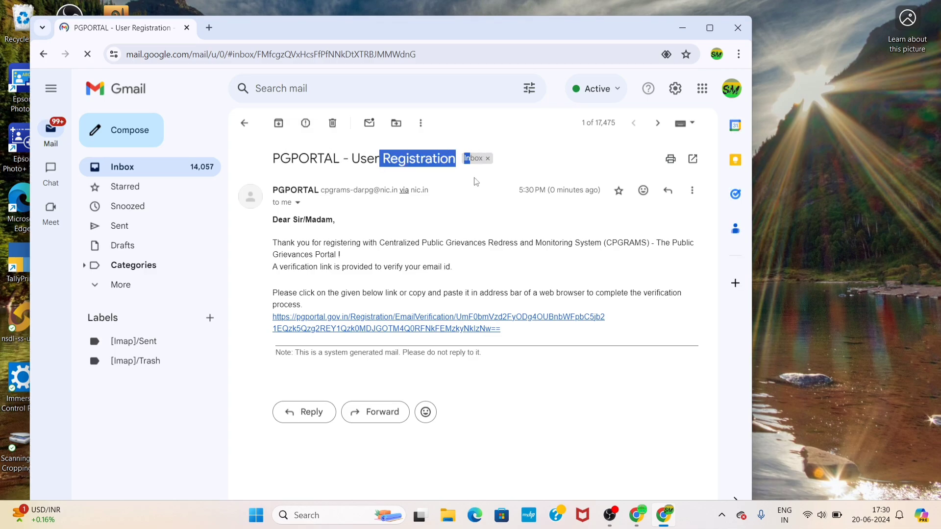
{"action": "left_click", "coordinate": [474, 181]}
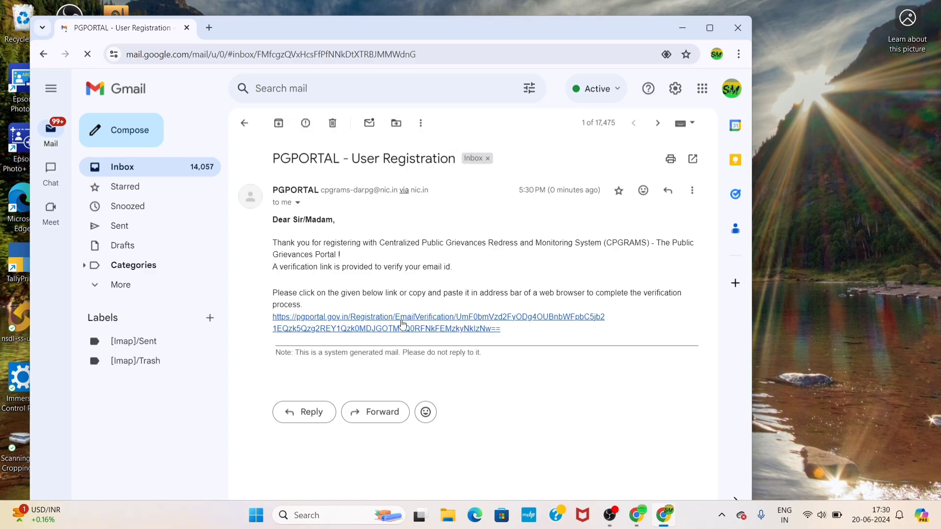
{"action": "left_click", "coordinate": [443, 318]}
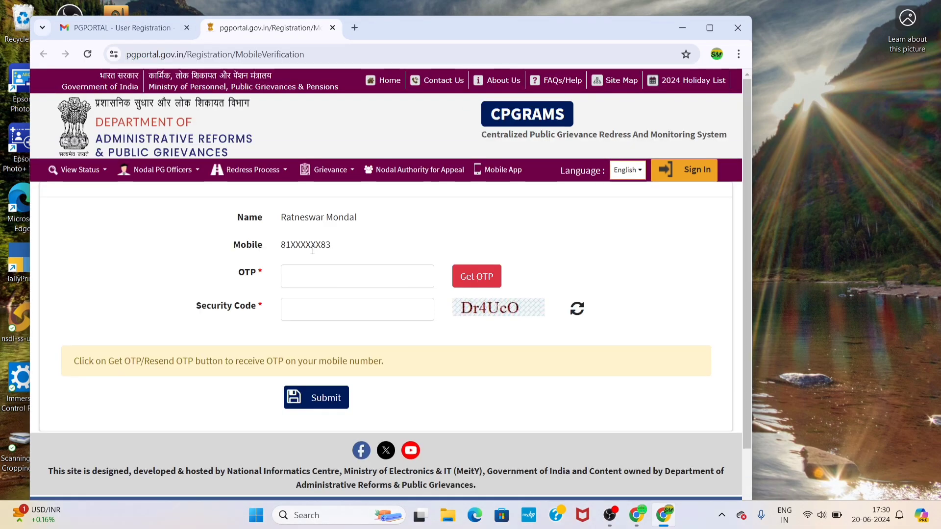
Request an OTP on the registered mobile and dismiss the OTP-sent confirmation
{"action": "left_click", "coordinate": [310, 267]}
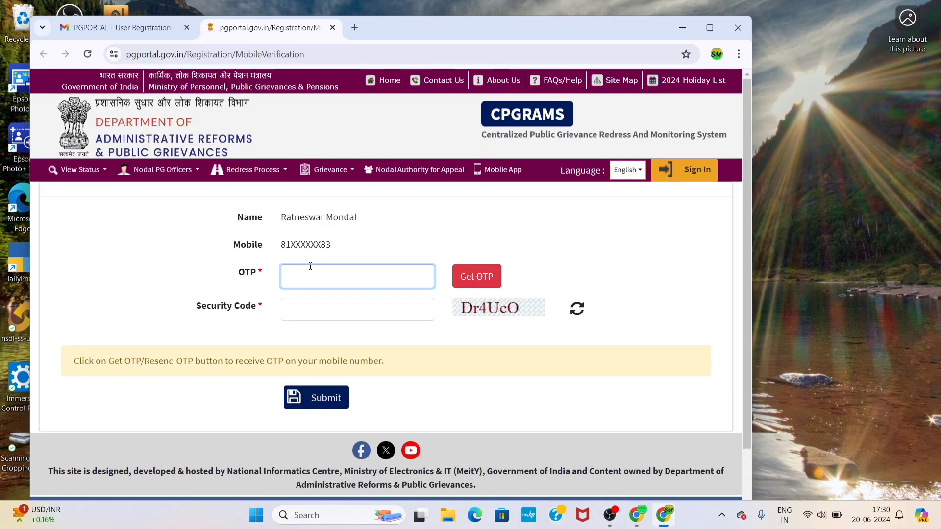
{"action": "left_click", "coordinate": [469, 278]}
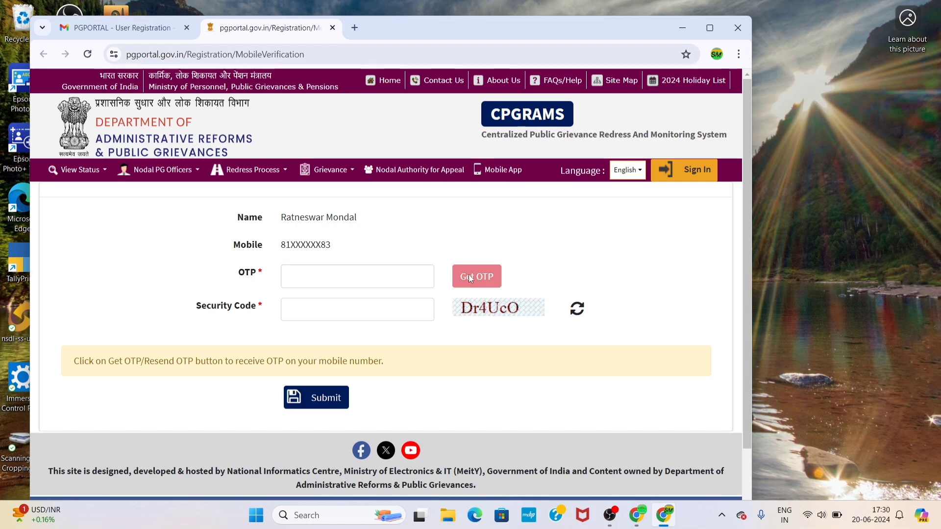
{"action": "left_click", "coordinate": [389, 375]}
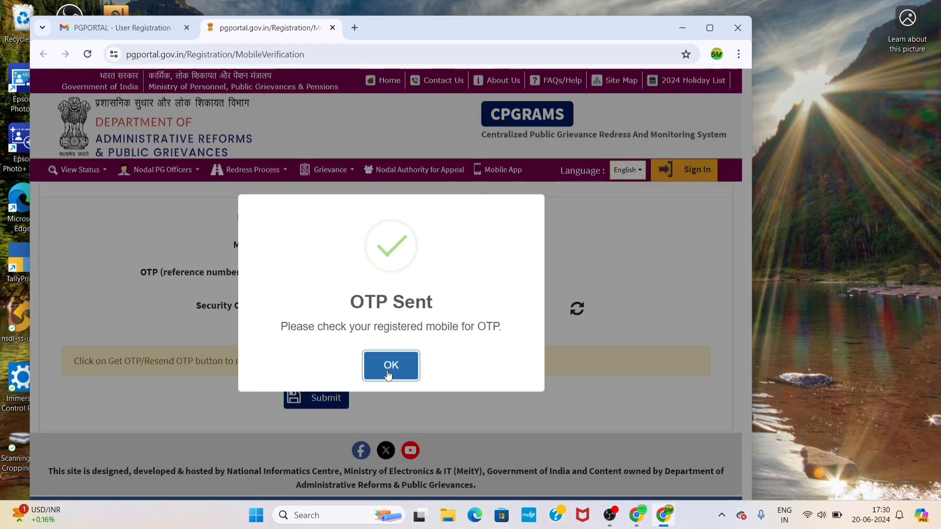
Enter the six-digit OTP and type the displayed captcha into the Security Code field
{"action": "left_click", "coordinate": [366, 282]}
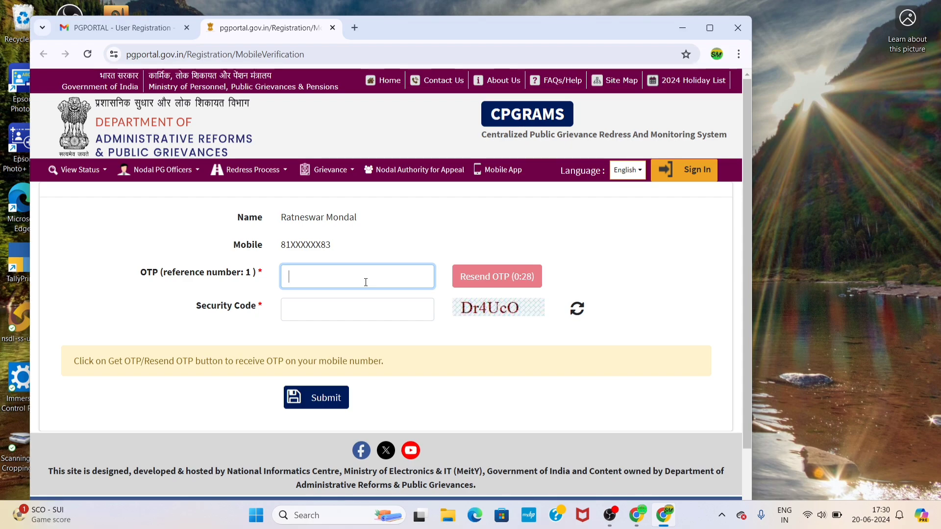
{"action": "type", "text": "12"}
{"action": "key", "text": "BackSpace"}
{"action": "key", "text": "BackSpace"}
{"action": "type", "text": "••••••"}
{"action": "left_click", "coordinate": [349, 316]}
{"action": "type", "text": "Dr"}
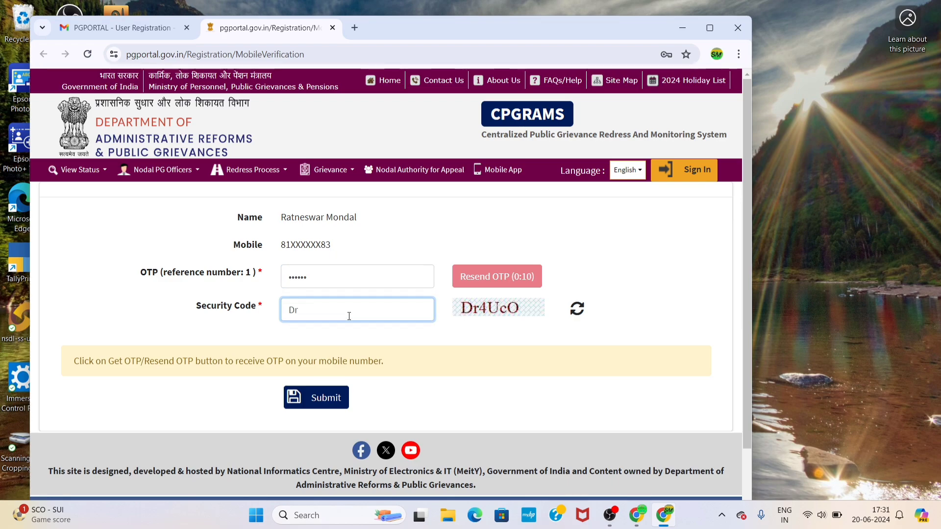
{"action": "type", "text": "4UcO"}
Submit the mobile verification and enter a first username on the Create username form
{"action": "left_click", "coordinate": [338, 398]}
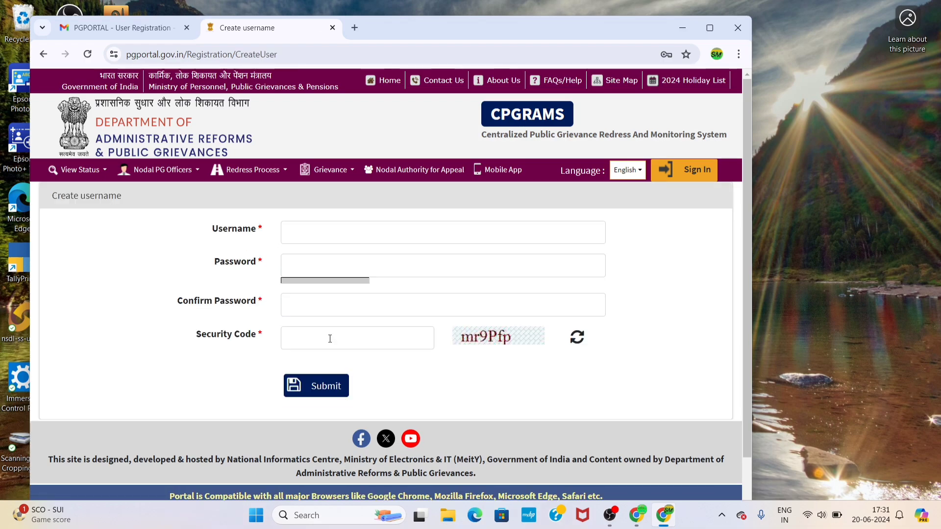
{"action": "left_click", "coordinate": [317, 223]}
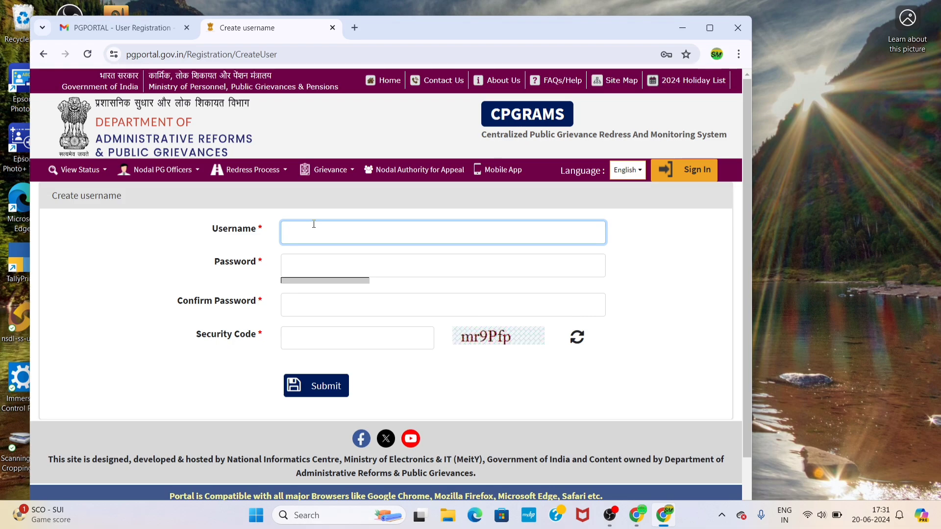
{"action": "type", "text": "Ratn"}
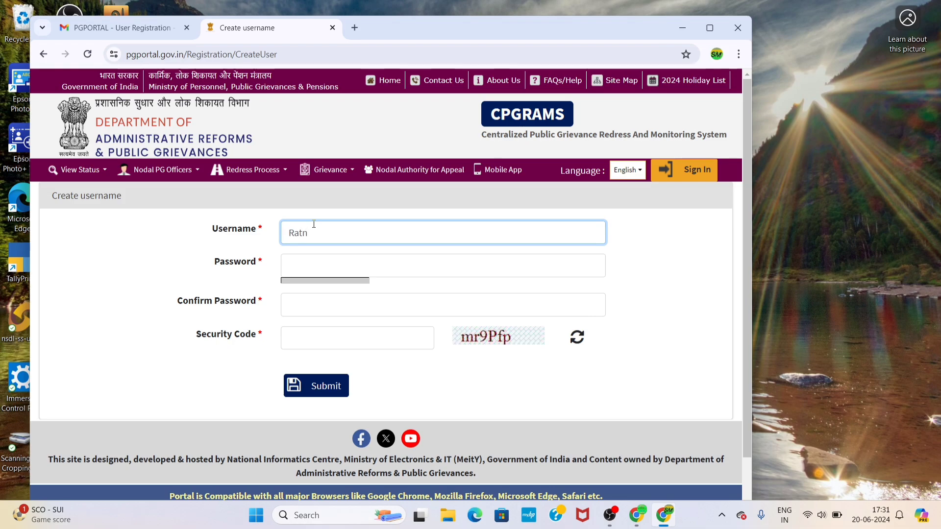
{"action": "type", "text": "eswarm590"}
{"action": "left_click_drag", "start_coordinate": [370, 235], "coordinate": [278, 241]}
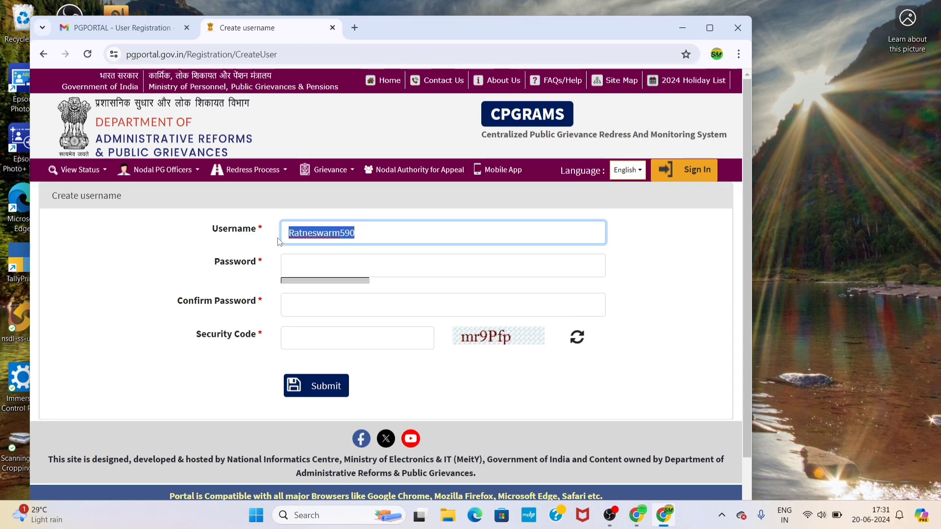
{"action": "left_click", "coordinate": [304, 267]}
Correct the username to all-lowercase letters ending in 590, dismissing an Adobe pop-up
{"action": "left_click", "coordinate": [364, 236]}
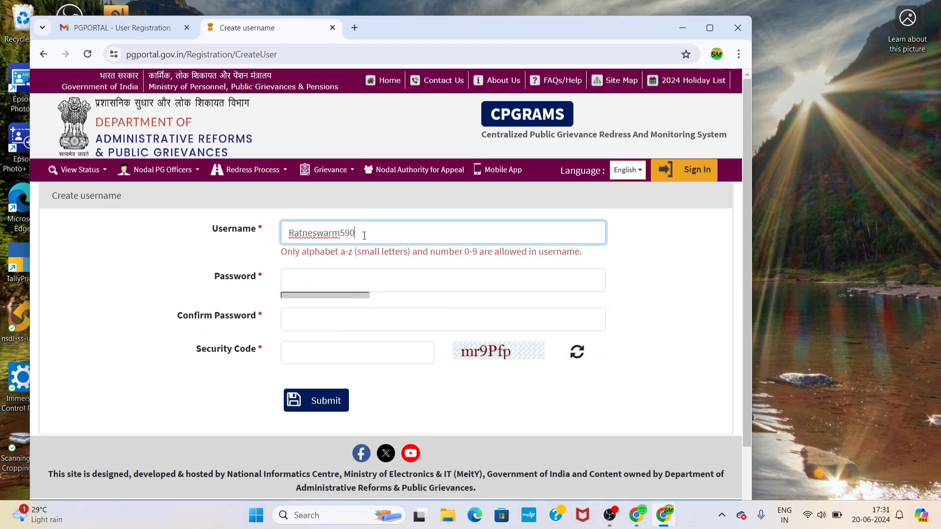
{"action": "key", "text": "BackSpace"}
{"action": "key", "text": "BackSpace"}
{"action": "key", "text": "BackSpace"}
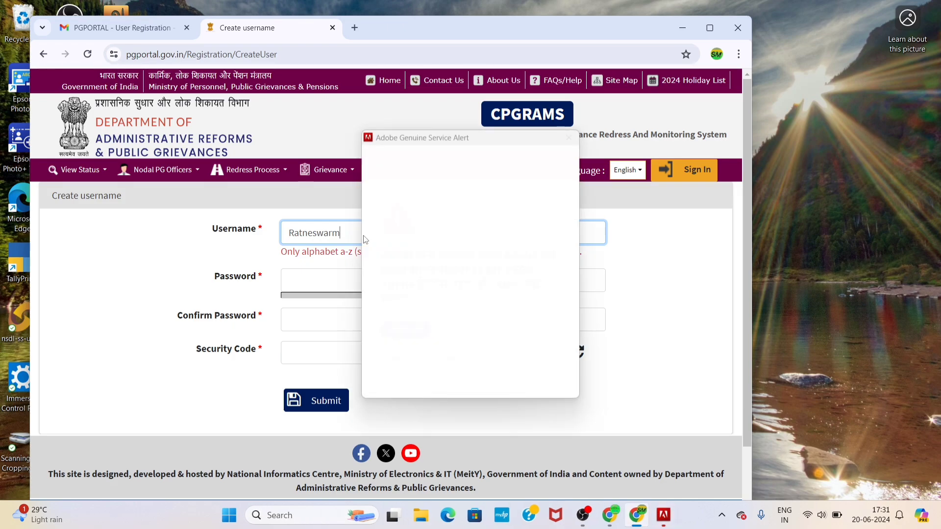
{"action": "left_click", "coordinate": [427, 361]}
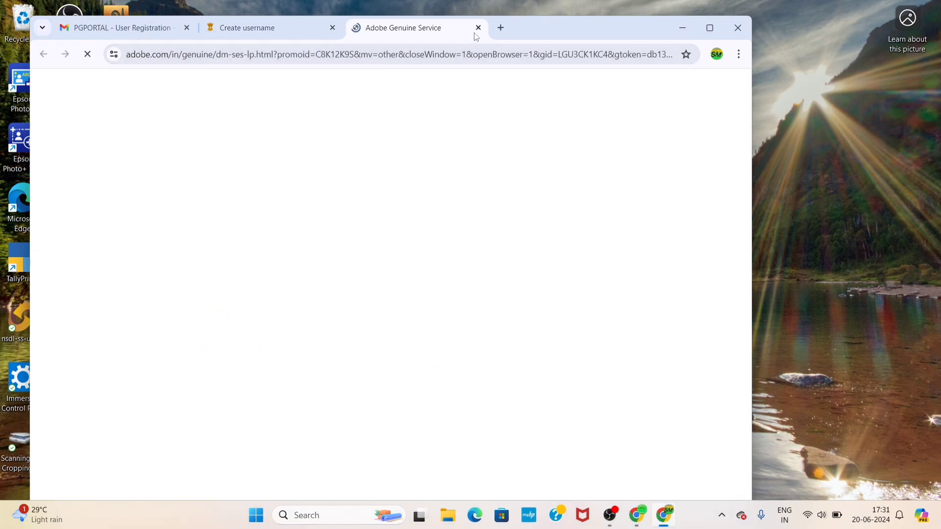
{"action": "left_click", "coordinate": [478, 28]}
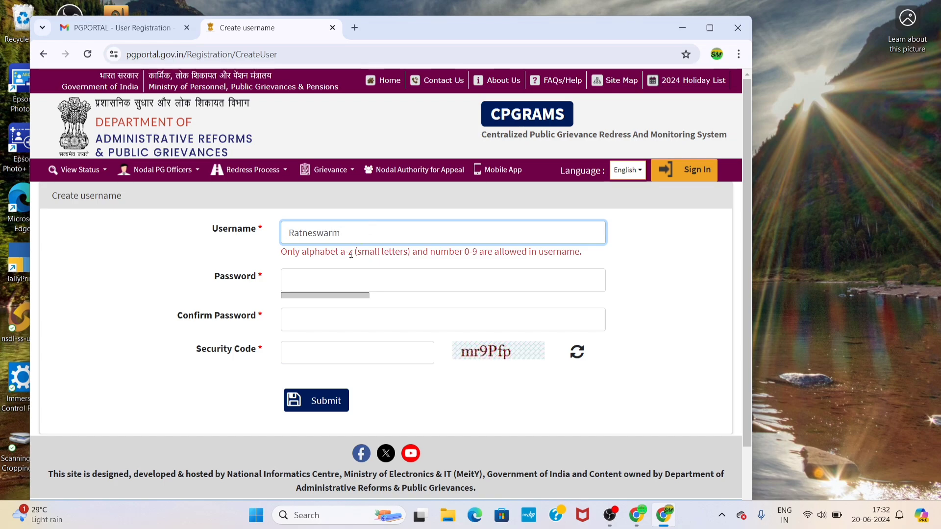
{"action": "left_click", "coordinate": [344, 280]}
{"action": "left_click", "coordinate": [370, 239]}
{"action": "double_click", "coordinate": [370, 239]}
{"action": "left_click", "coordinate": [295, 232]}
{"action": "key", "text": "BackSpace"}
{"action": "type", "text": "r"}
{"action": "left_click", "coordinate": [352, 231]}
{"action": "type", "text": "590"}
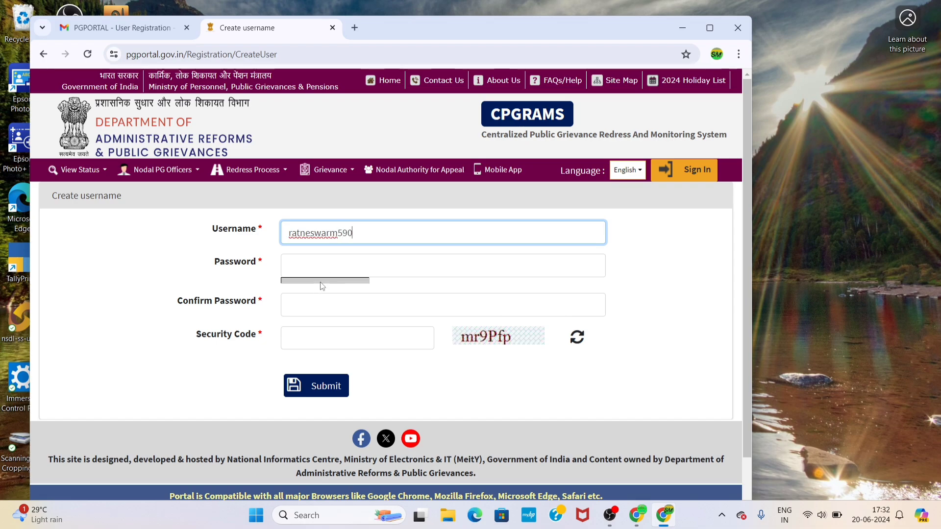
Enter and confirm a strong password, fill in the security code and submit
{"action": "left_click", "coordinate": [328, 261]}
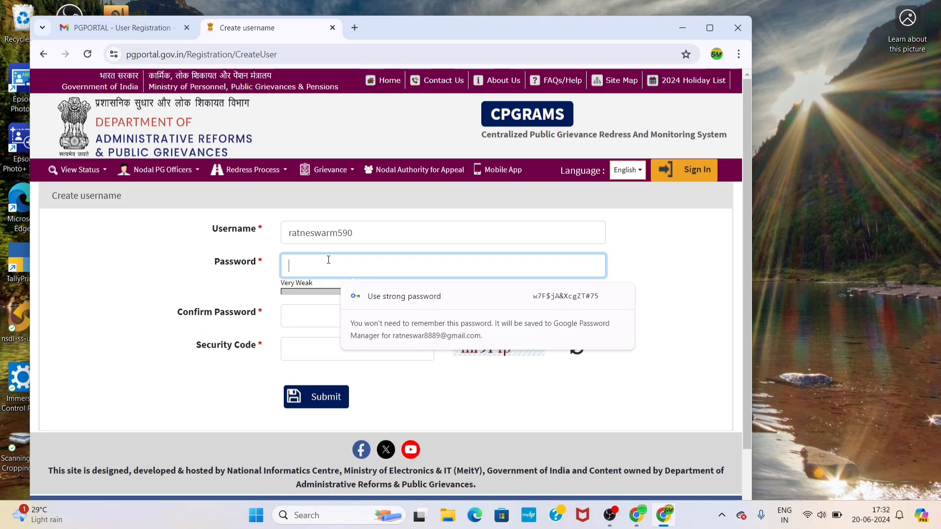
{"action": "type", "text": "••••••••"}
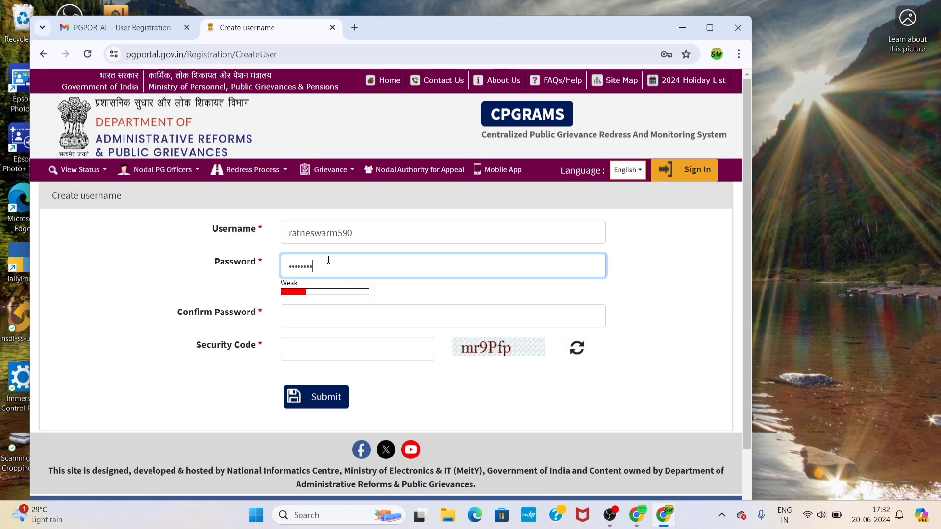
{"action": "type", "text": "••"}
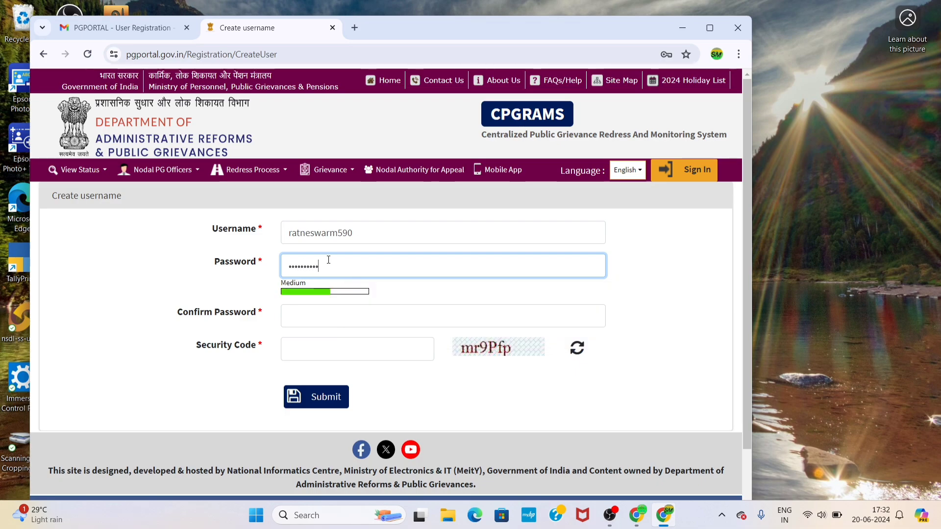
{"action": "left_click", "coordinate": [303, 323]}
{"action": "type", "text": "•••"}
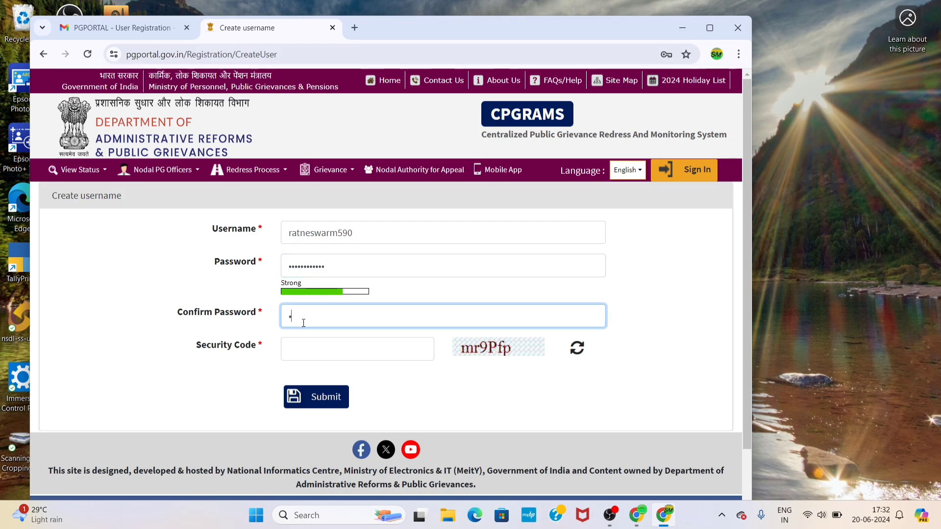
{"action": "type", "text": "••••••"}
{"action": "left_click", "coordinate": [309, 349]}
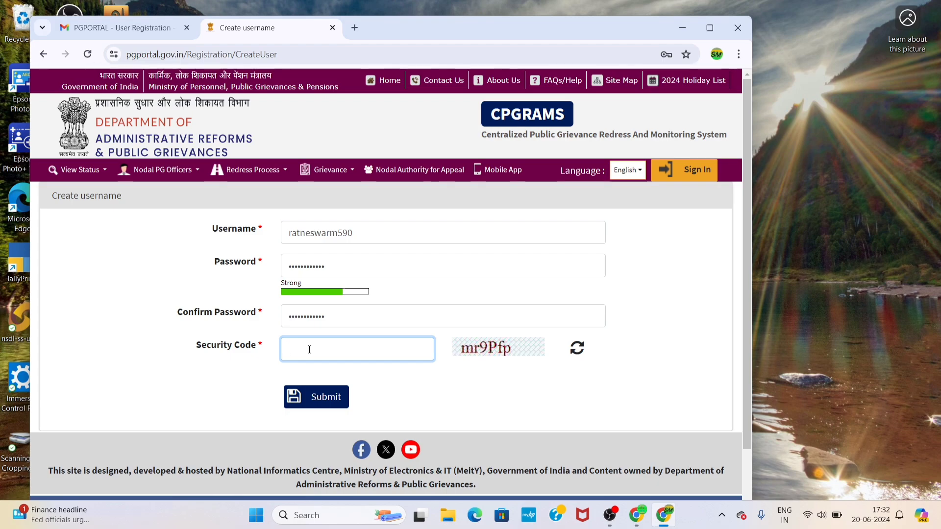
{"action": "type", "text": "mr9Pfp"}
{"action": "left_click", "coordinate": [326, 396]}
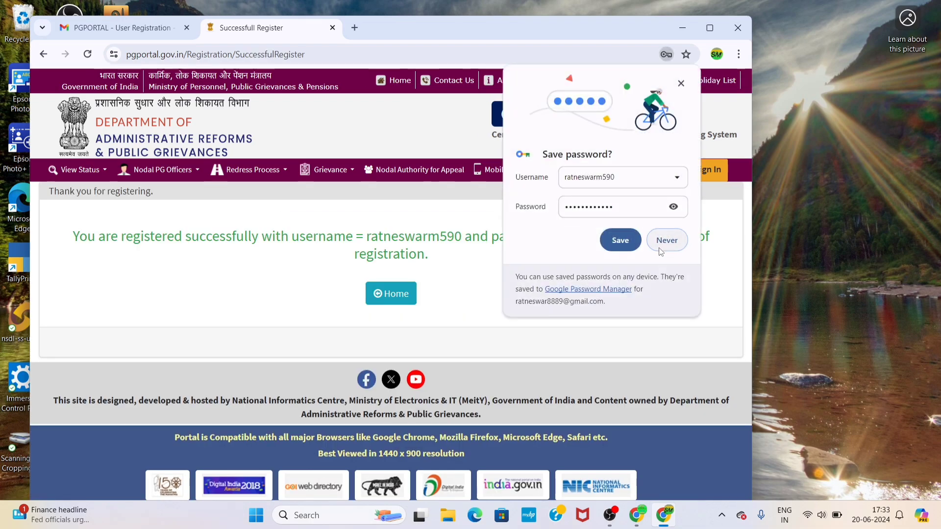
Decline Chrome's save-password prompt, select the registered username in the confirmation, and minimize Chrome
{"action": "left_click", "coordinate": [620, 240]}
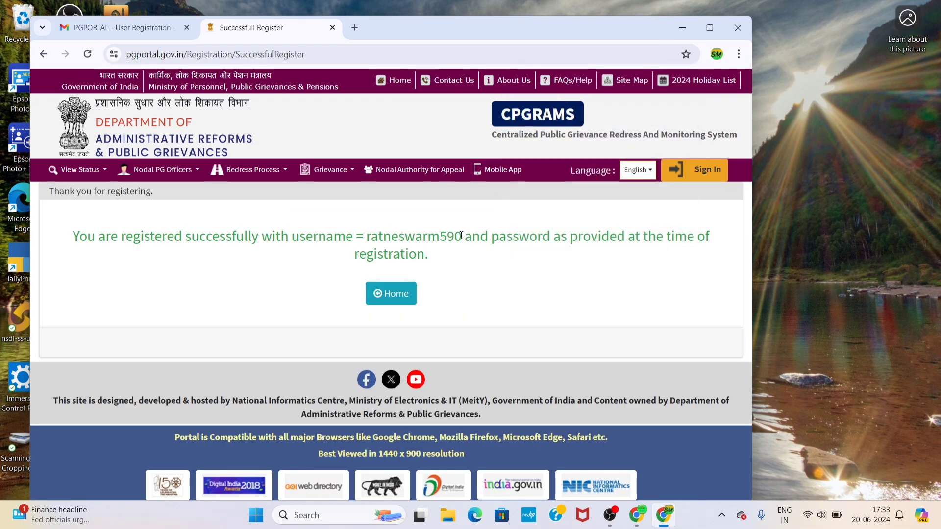
{"action": "left_click_drag", "start_coordinate": [462, 236], "coordinate": [367, 236]}
{"action": "key", "text": "ctrl+c"}
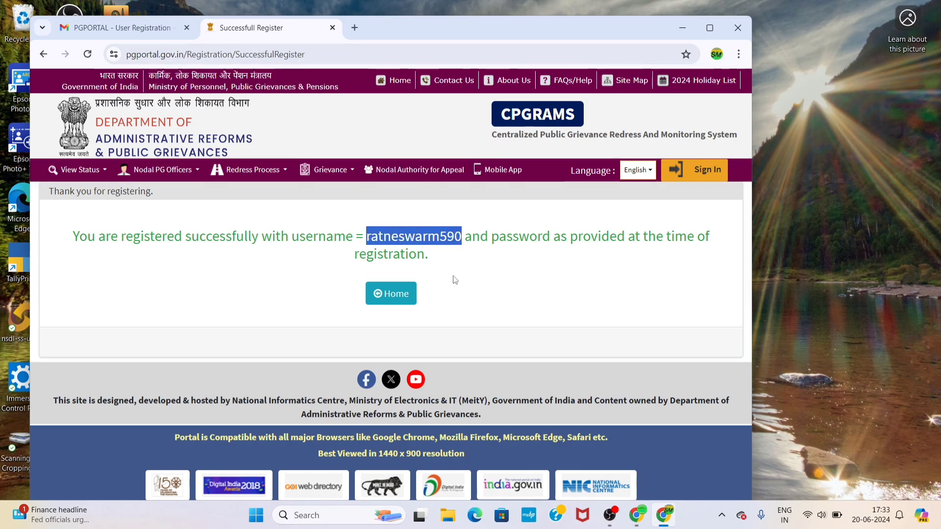
{"action": "left_click", "coordinate": [689, 22]}
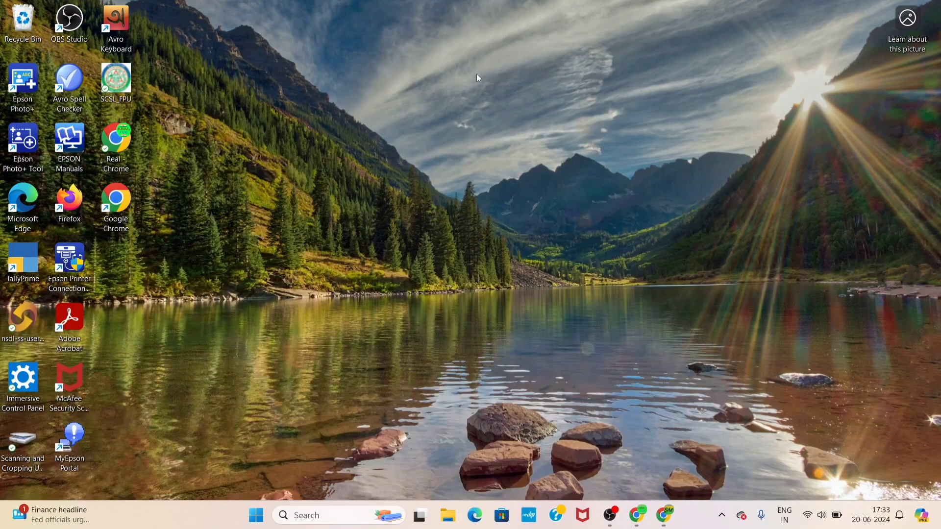
Restore Chrome, return to the CPGRAMS home page and open the User Login page
{"action": "left_click", "coordinate": [134, 138]}
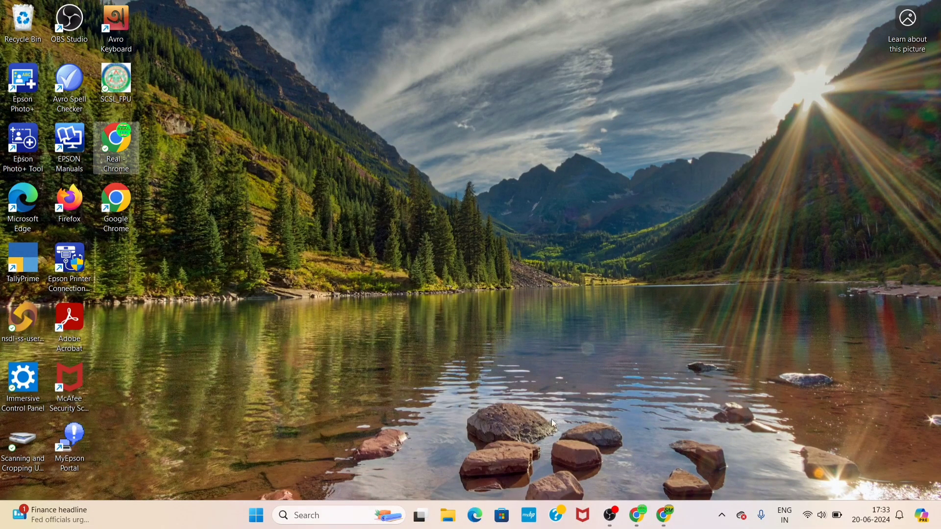
{"action": "left_click", "coordinate": [639, 517]}
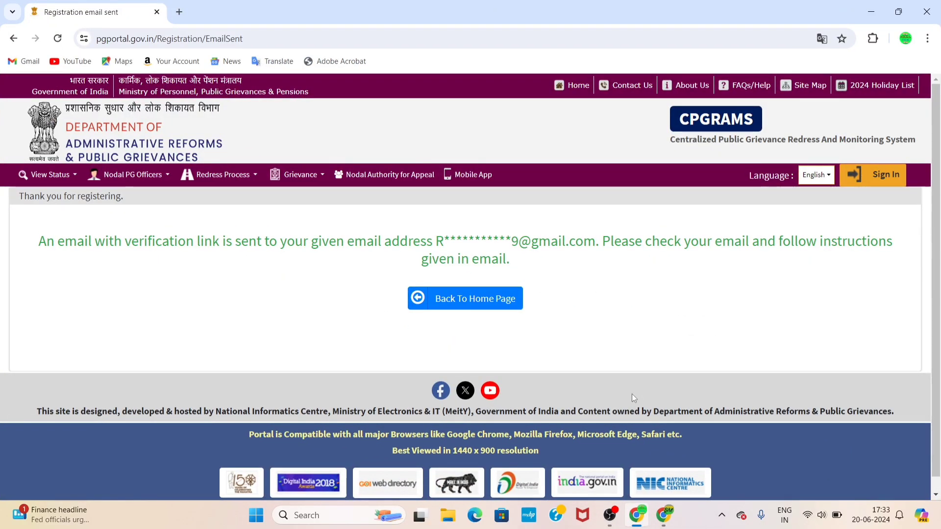
{"action": "left_click", "coordinate": [460, 309]}
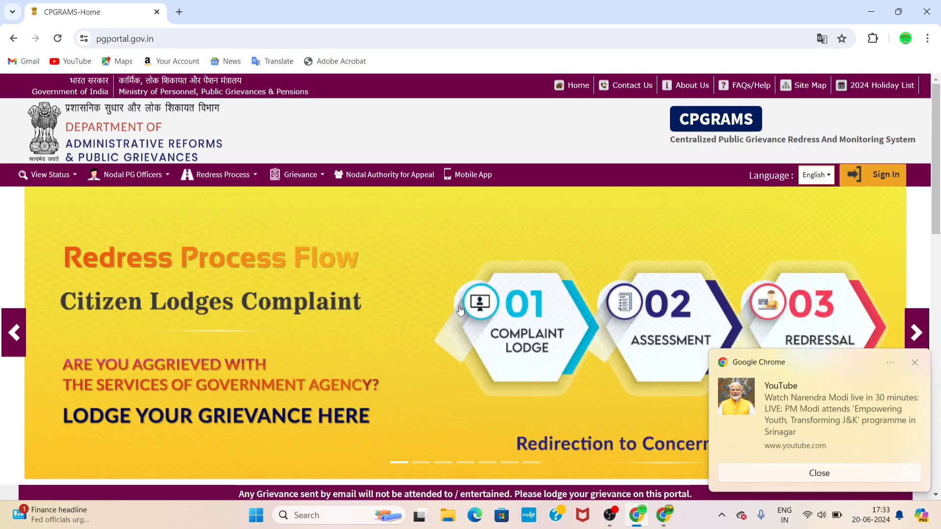
{"action": "left_click", "coordinate": [877, 176]}
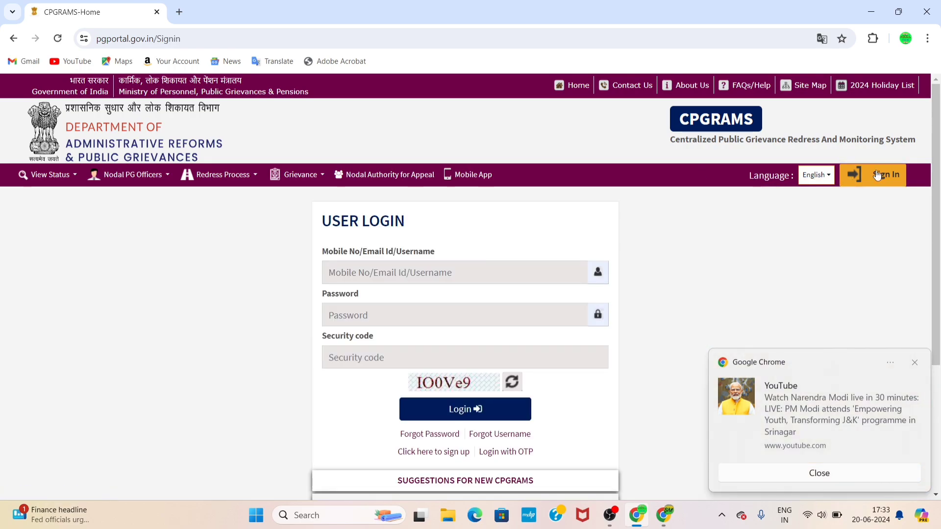
Log in with the pasted username, the password and a refreshed security code
{"action": "left_click", "coordinate": [411, 279]}
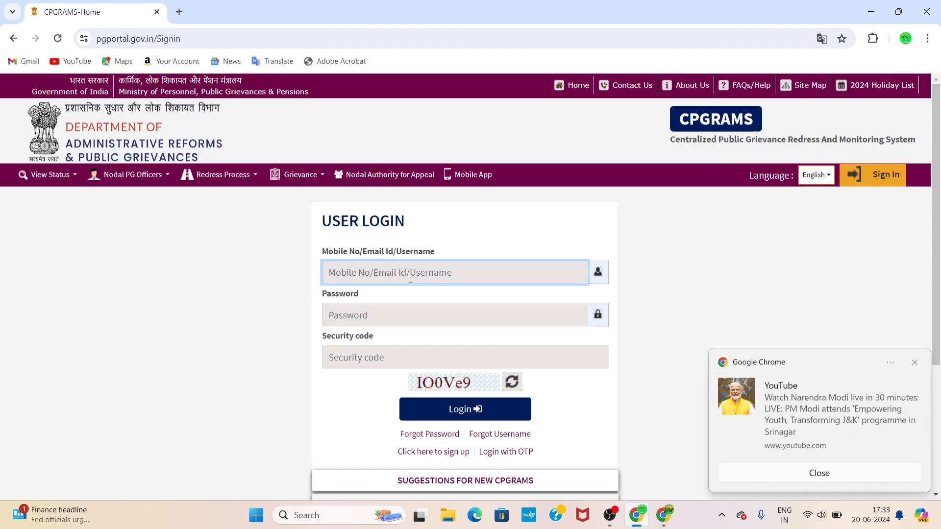
{"action": "key", "text": "ctrl+v"}
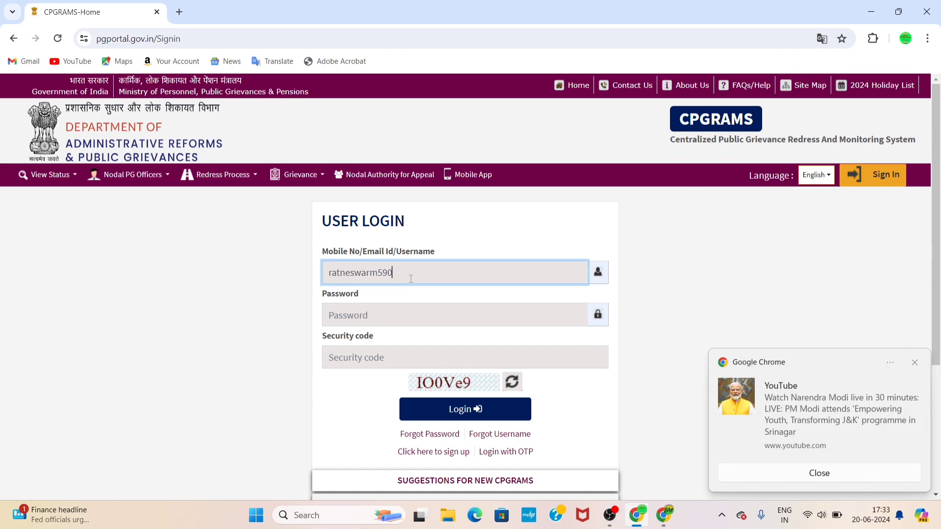
{"action": "left_click", "coordinate": [399, 316]}
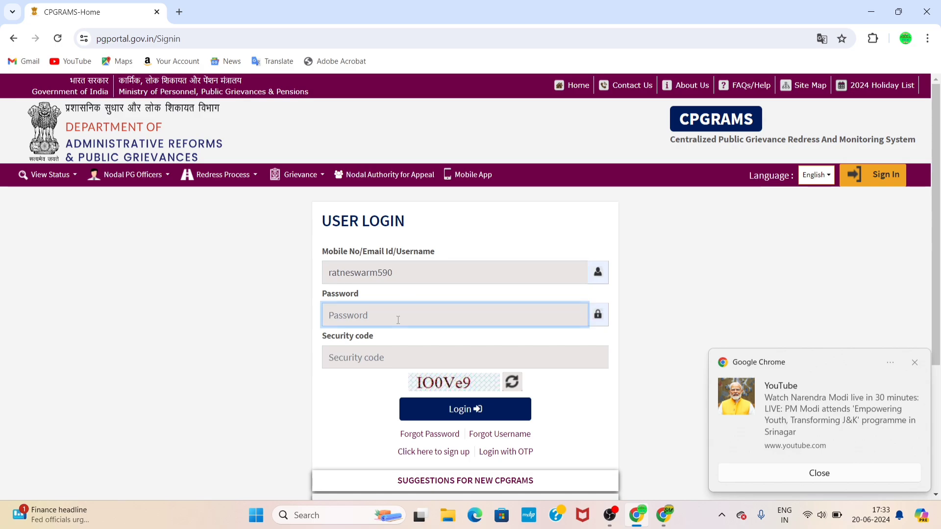
{"action": "type", "text": "••••••"}
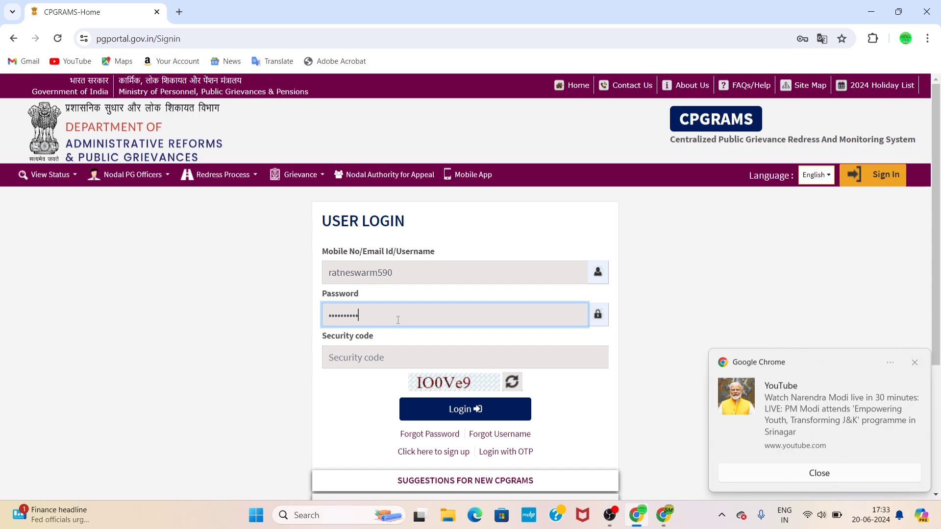
{"action": "left_click", "coordinate": [387, 356]}
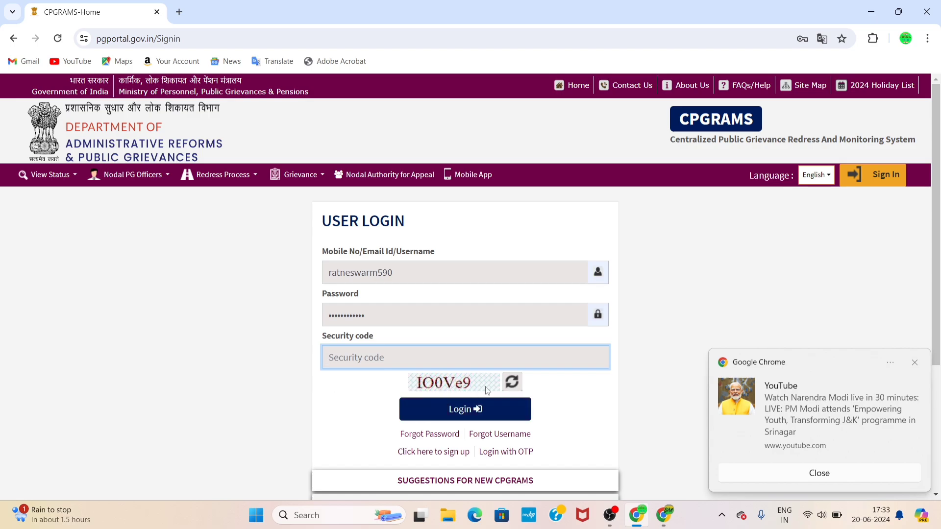
{"action": "left_click", "coordinate": [520, 381]}
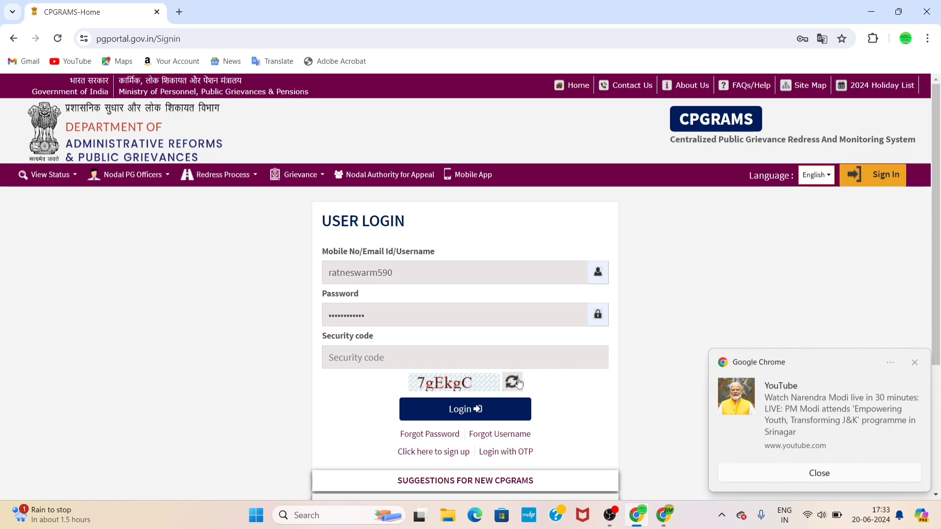
{"action": "left_click", "coordinate": [408, 358]}
{"action": "scroll", "coordinate": [408, 358], "scroll_direction": "down", "scroll_amount": 1}
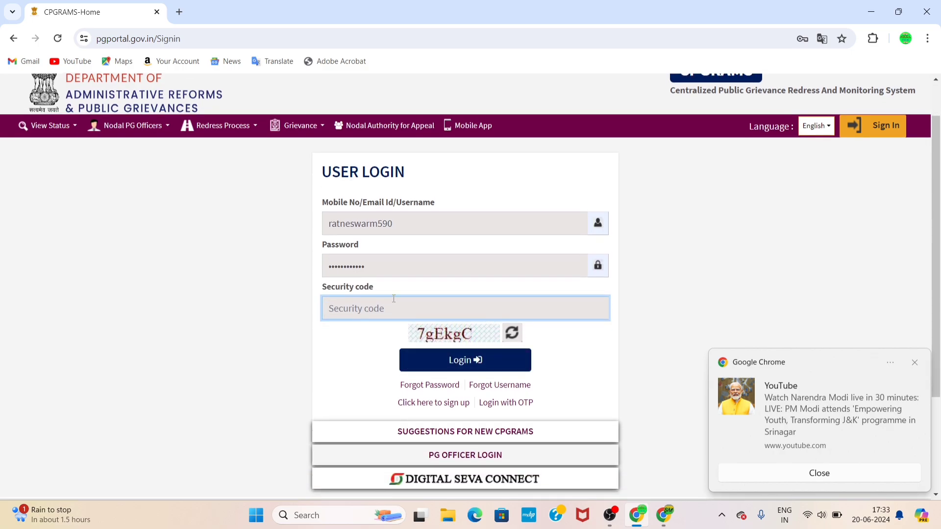
{"action": "type", "text": "7gEKkgC"}
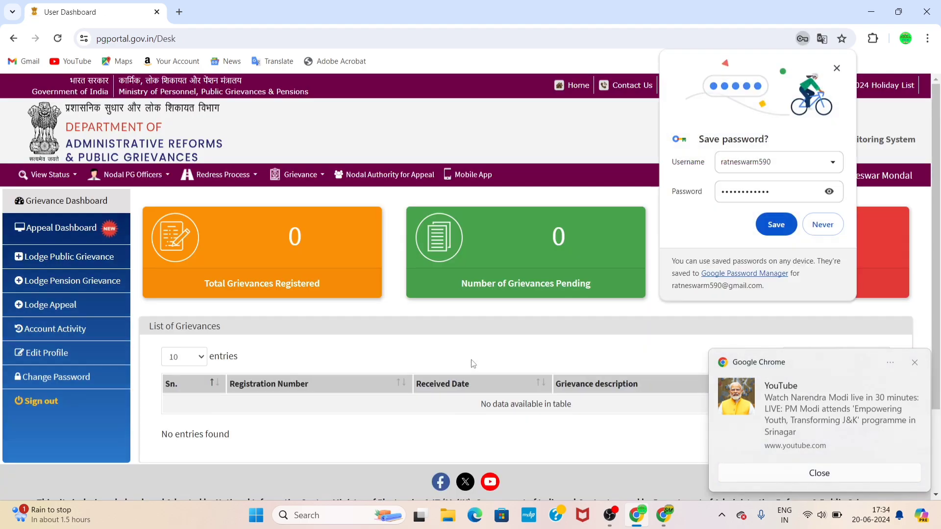
Decline Chrome's password save, view the empty List of Grievances, and start a new public grievance
{"action": "left_click", "coordinate": [831, 225]}
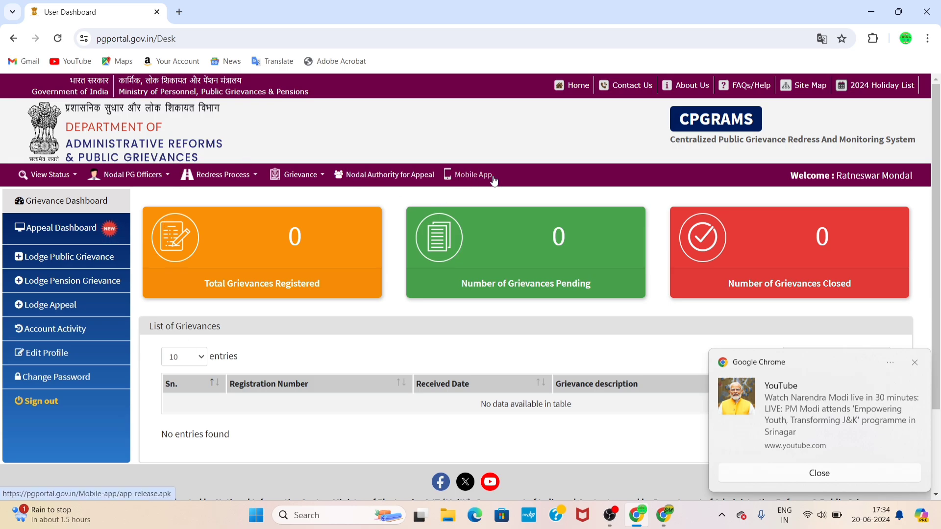
{"action": "scroll", "coordinate": [444, 219], "scroll_direction": "down", "scroll_amount": 2}
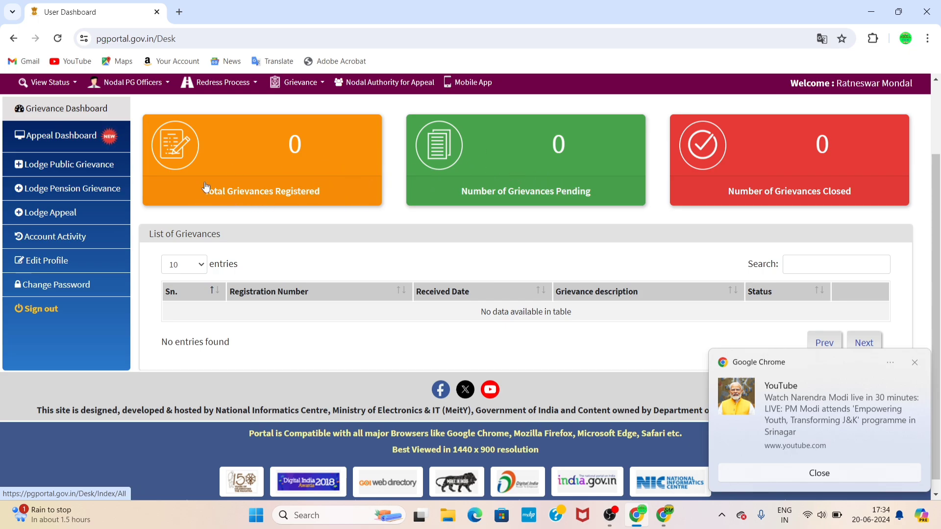
{"action": "left_click", "coordinate": [83, 167]}
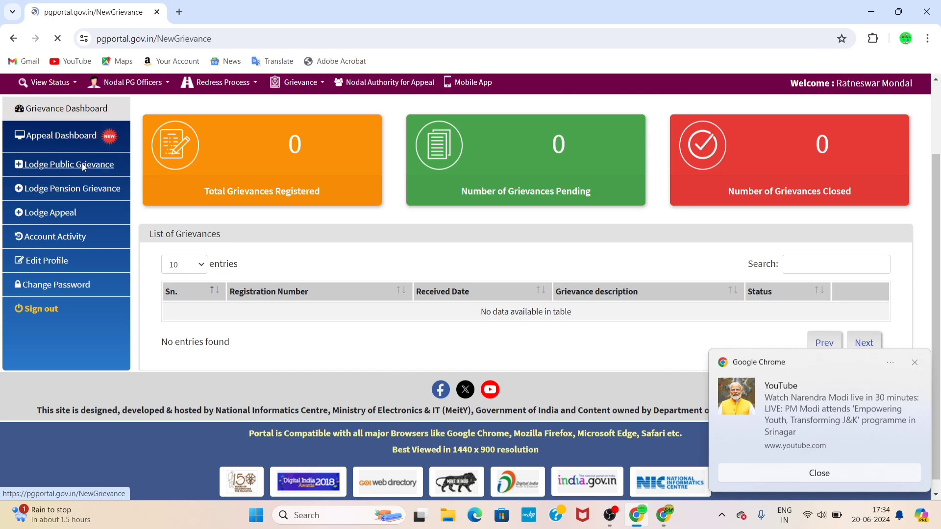
Read the terms on subjects not treated as grievances and tick the agreement box
{"action": "scroll", "coordinate": [455, 230], "scroll_direction": "down", "scroll_amount": 2}
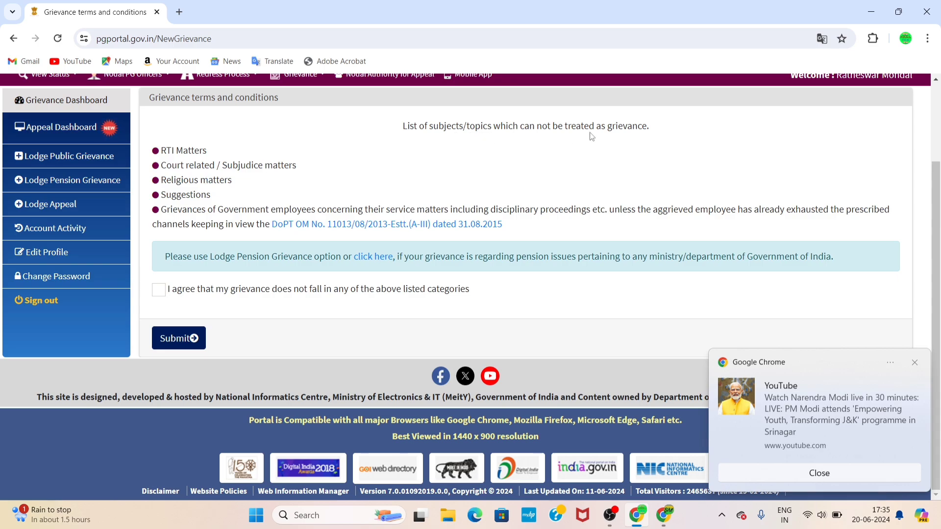
{"action": "left_click_drag", "start_coordinate": [613, 128], "coordinate": [402, 129]}
{"action": "left_click", "coordinate": [400, 131]}
{"action": "left_click_drag", "start_coordinate": [159, 148], "coordinate": [461, 185]}
{"action": "left_click", "coordinate": [461, 183]}
{"action": "left_click", "coordinate": [158, 293]}
Submit the terms agreement and dismiss the YouTube notification to see the ministry list
{"action": "left_click", "coordinate": [185, 338]}
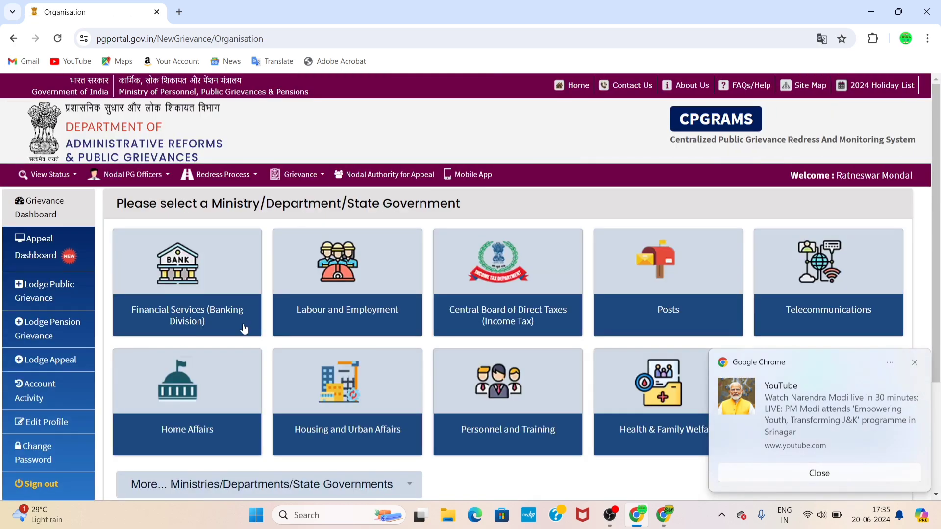
{"action": "scroll", "coordinate": [514, 317], "scroll_direction": "down", "scroll_amount": 3}
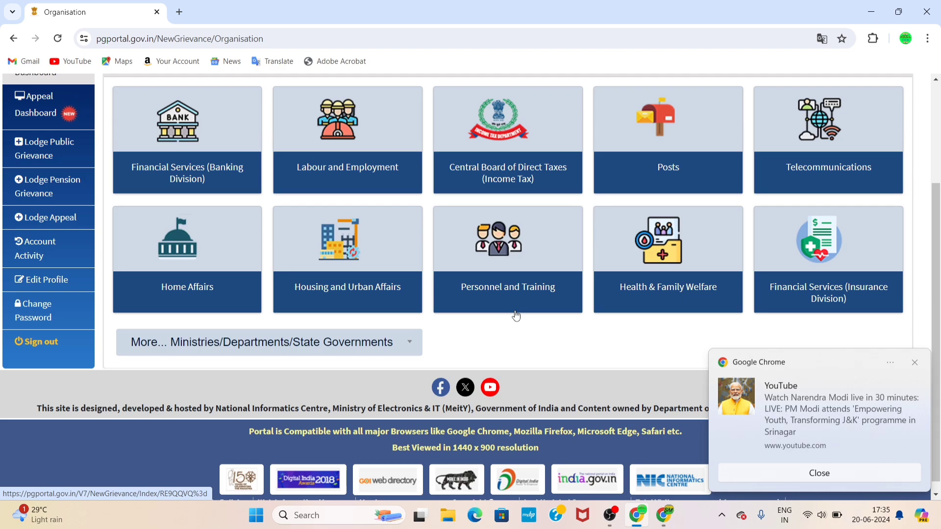
{"action": "scroll", "coordinate": [185, 440], "scroll_direction": "up", "scroll_amount": 3}
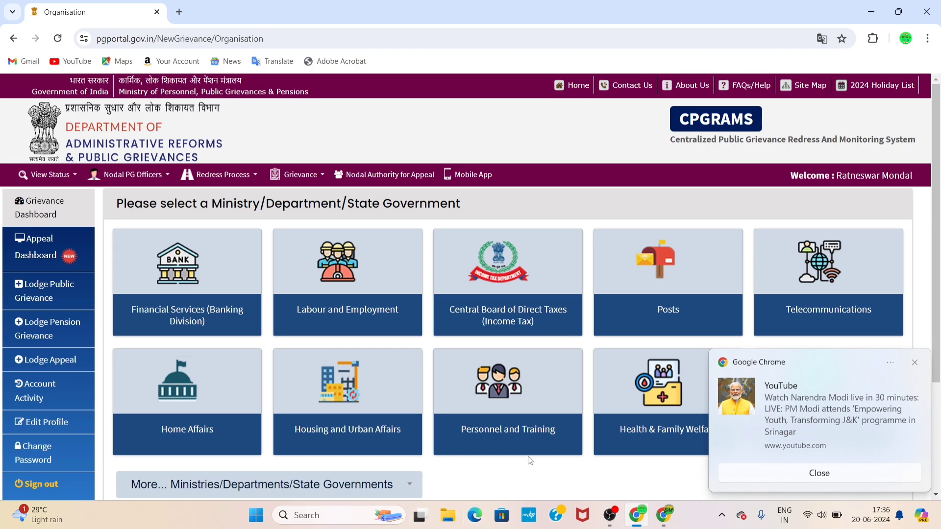
{"action": "left_click", "coordinate": [914, 367]}
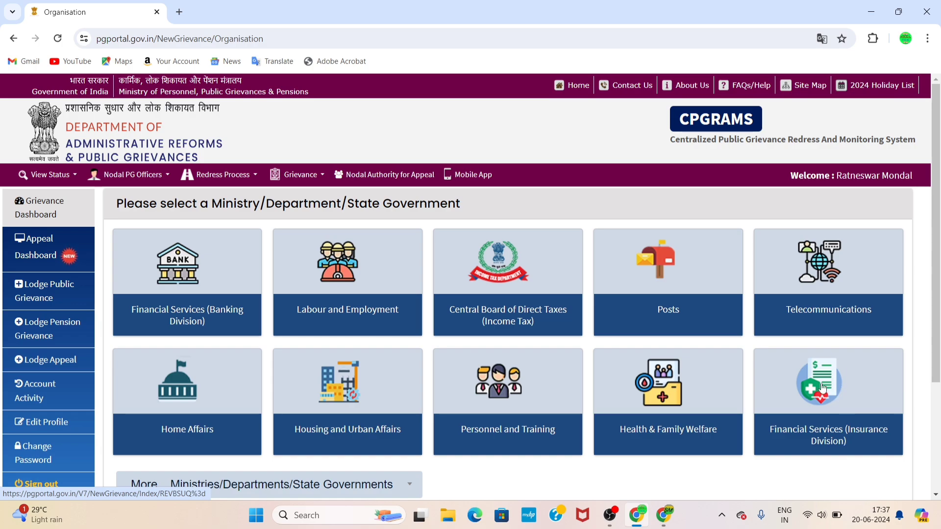
Choose Financial Services (Banking Division) as ministry and Credit/Debit/ATM Cards Related as main category
{"action": "left_click", "coordinate": [192, 263]}
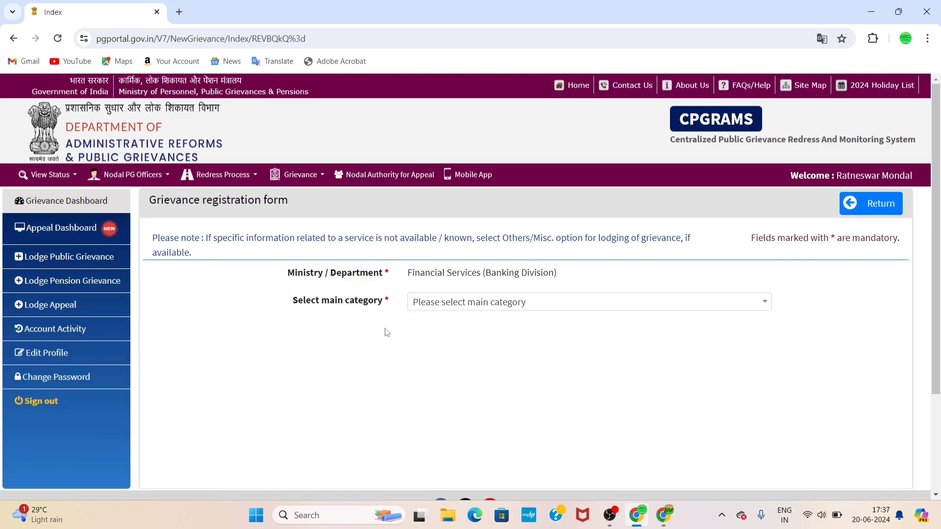
{"action": "scroll", "coordinate": [386, 330], "scroll_direction": "down", "scroll_amount": 2}
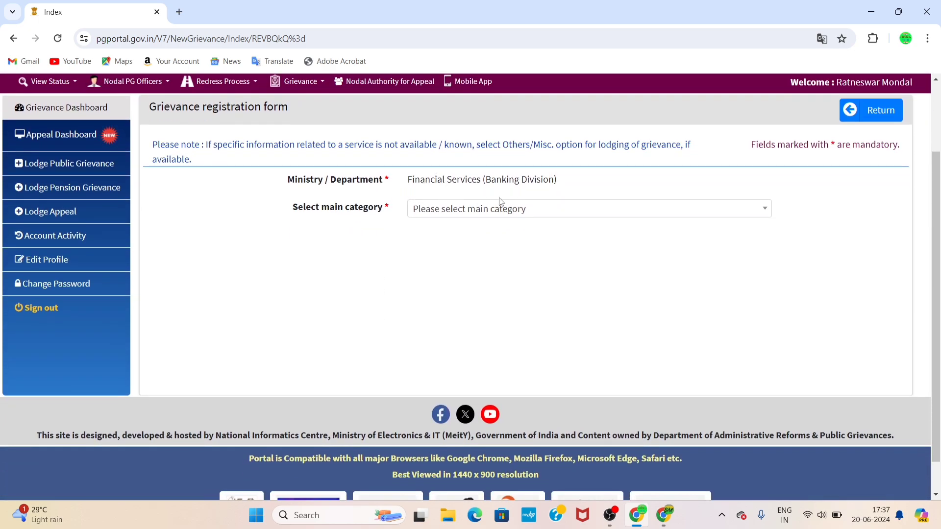
{"action": "left_click", "coordinate": [421, 212]}
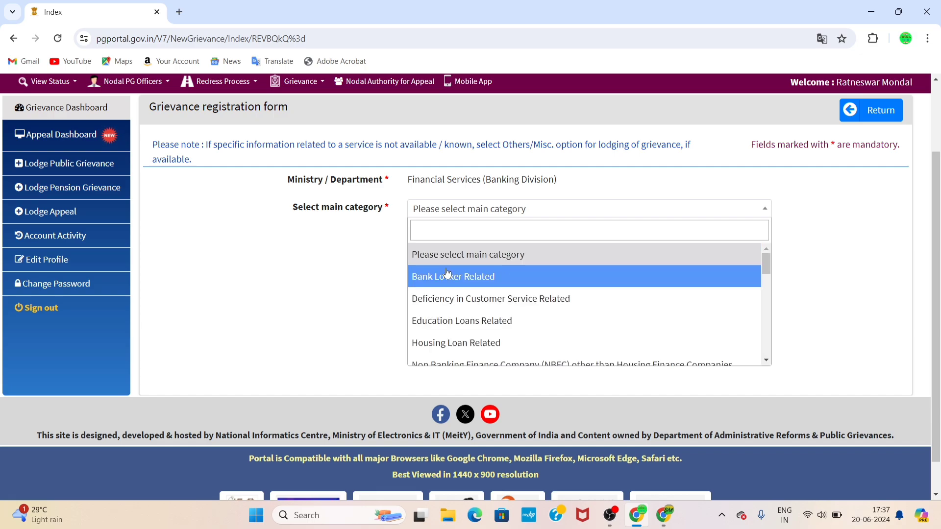
{"action": "scroll", "coordinate": [452, 309], "scroll_direction": "down", "scroll_amount": 1}
{"action": "scroll", "coordinate": [452, 309], "scroll_direction": "down", "scroll_amount": 3}
{"action": "scroll", "coordinate": [452, 309], "scroll_direction": "up", "scroll_amount": 4}
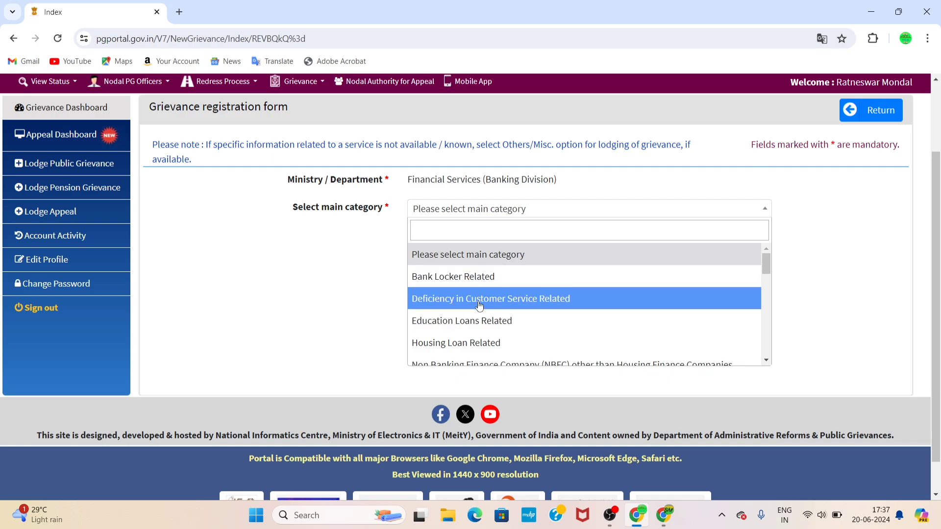
{"action": "scroll", "coordinate": [479, 305], "scroll_direction": "down", "scroll_amount": 3}
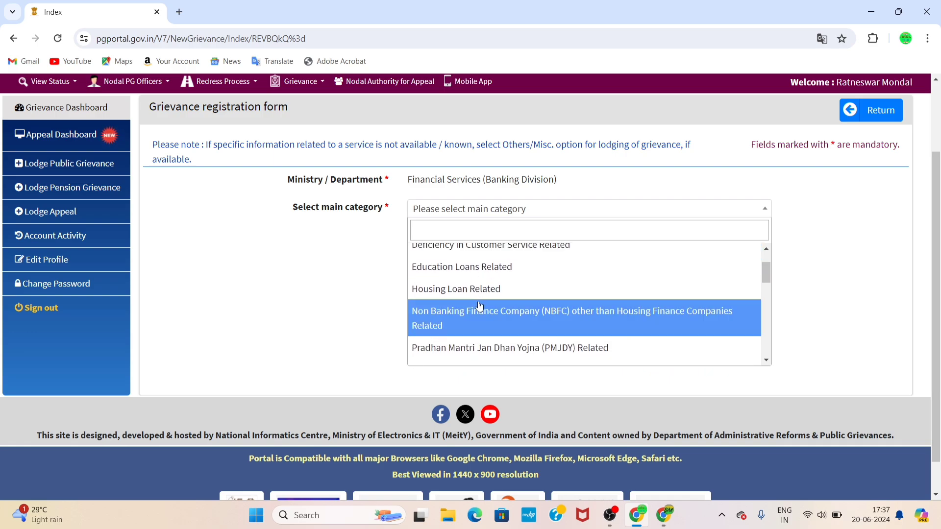
{"action": "scroll", "coordinate": [480, 305], "scroll_direction": "down", "scroll_amount": 1}
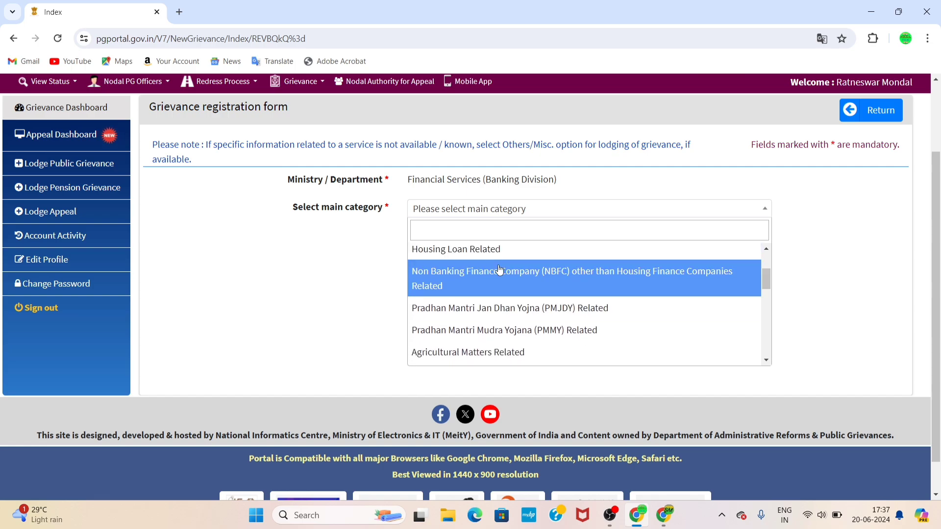
{"action": "scroll", "coordinate": [508, 276], "scroll_direction": "down", "scroll_amount": 1}
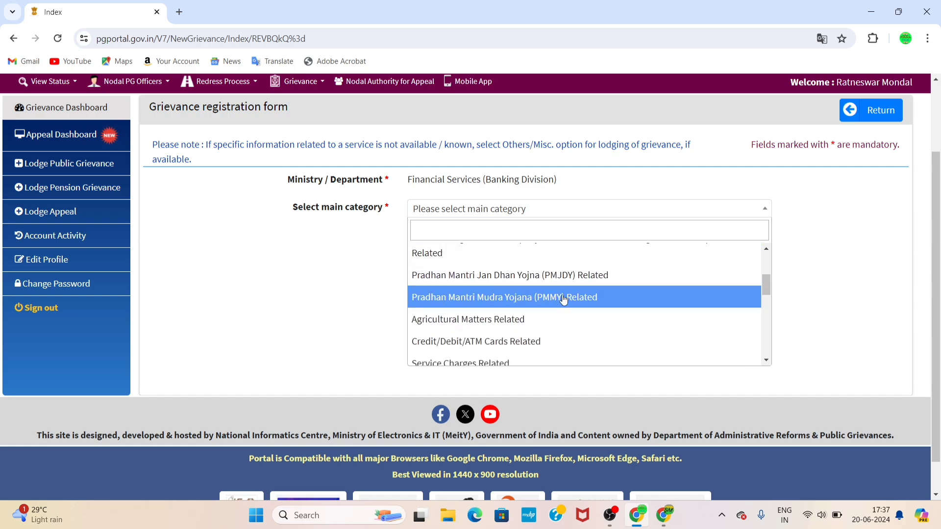
{"action": "scroll", "coordinate": [468, 325], "scroll_direction": "down", "scroll_amount": 2}
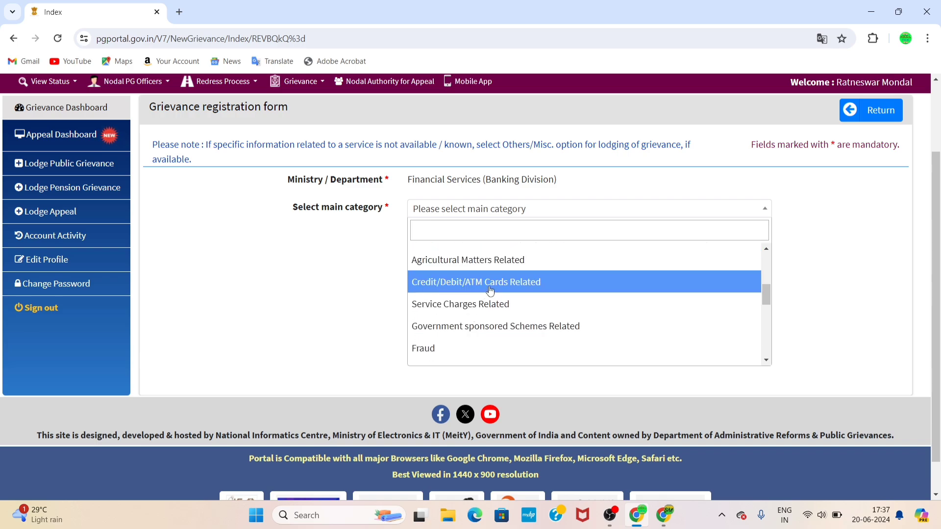
{"action": "left_click", "coordinate": [490, 290]}
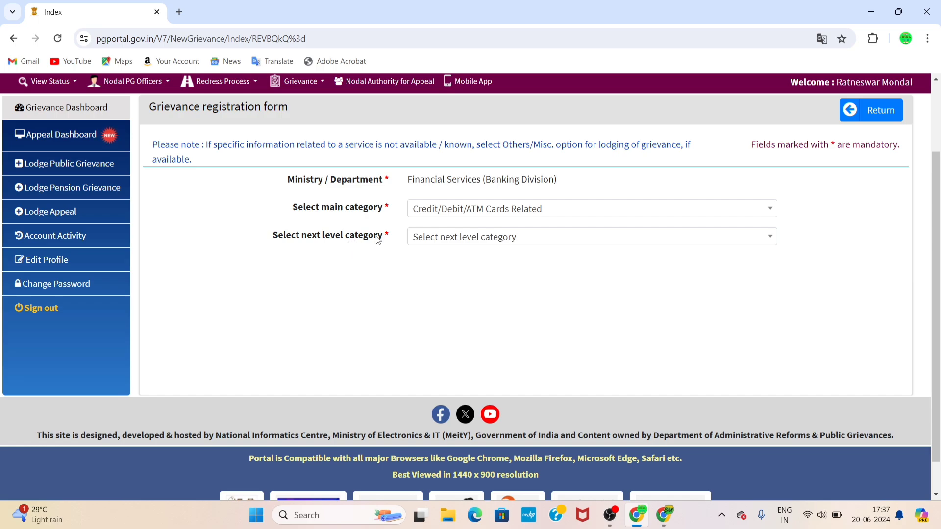
Set the next-level category to Non-functioning of ATM
{"action": "left_click", "coordinate": [437, 238]}
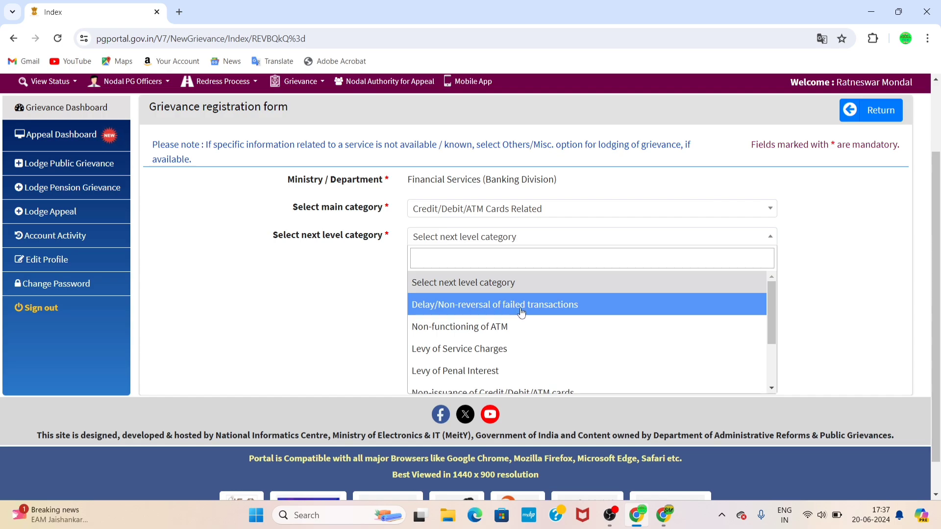
{"action": "scroll", "coordinate": [521, 312], "scroll_direction": "down", "scroll_amount": 1}
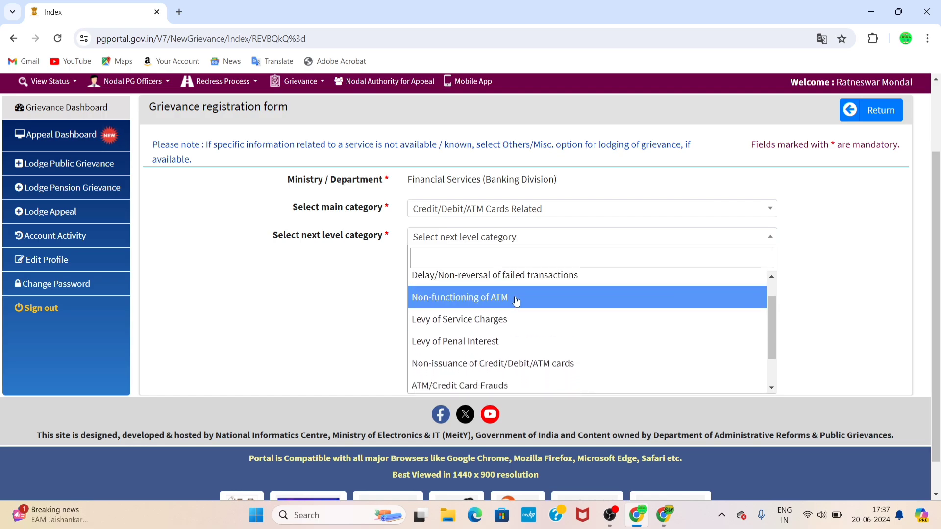
{"action": "scroll", "coordinate": [469, 348], "scroll_direction": "down", "scroll_amount": 2}
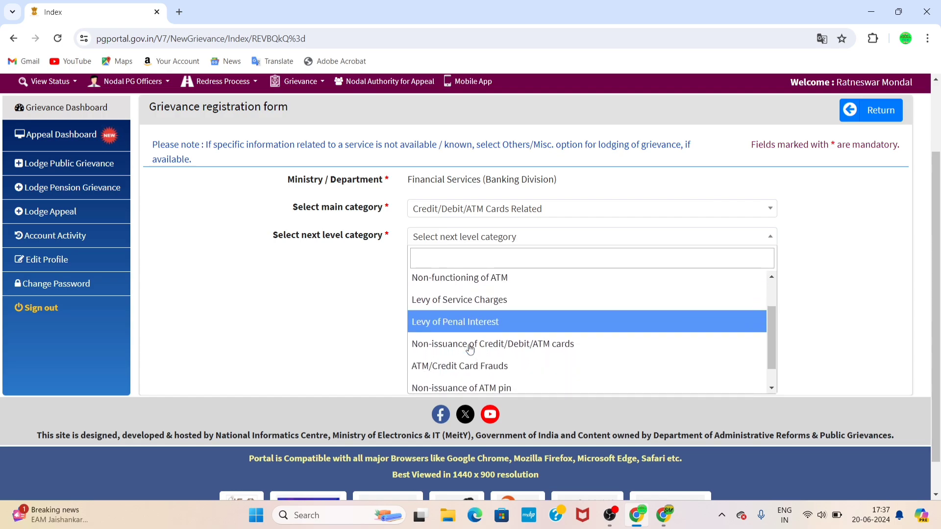
{"action": "scroll", "coordinate": [470, 349], "scroll_direction": "down", "scroll_amount": 1}
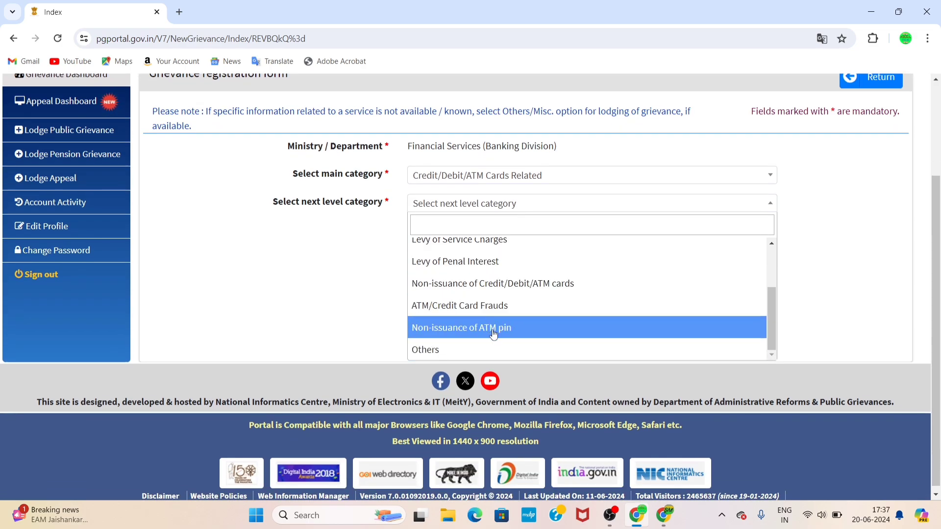
{"action": "scroll", "coordinate": [449, 265], "scroll_direction": "up", "scroll_amount": 2}
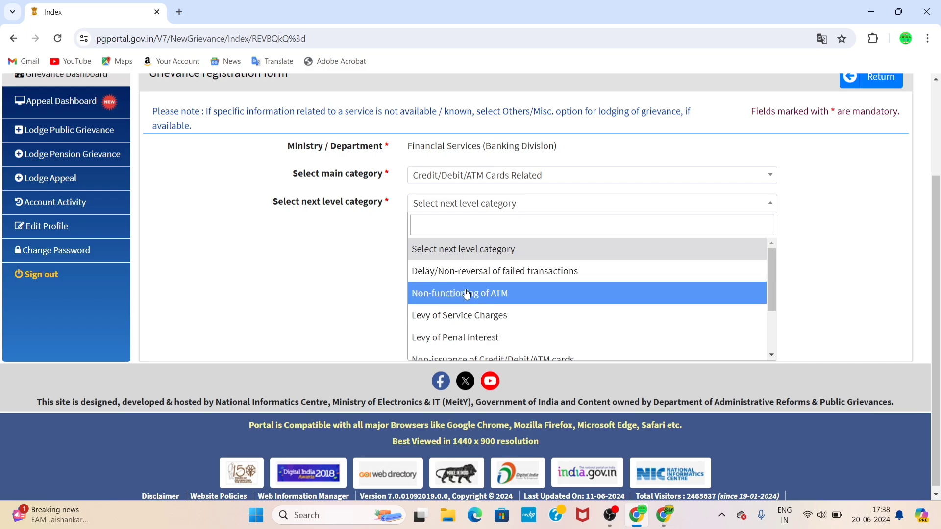
{"action": "left_click", "coordinate": [487, 293]}
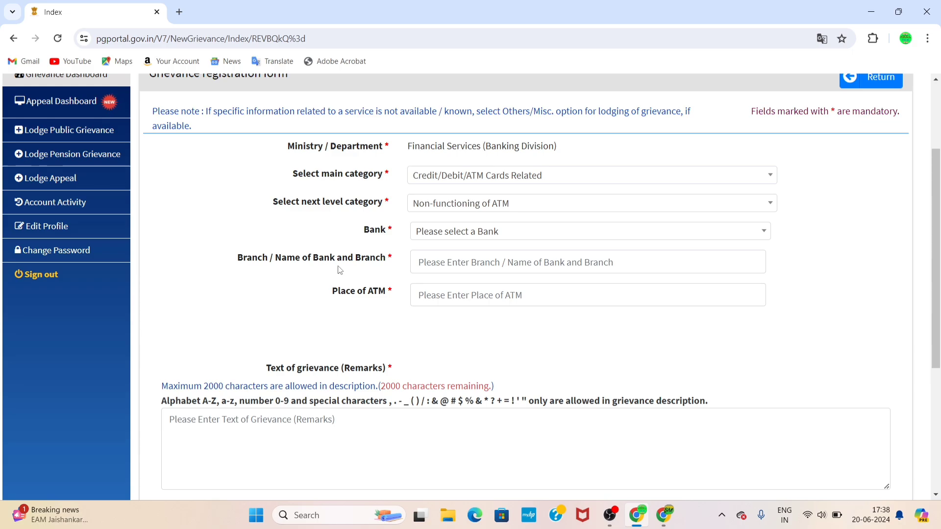
Change the next-level category to Non-issuance of Credit/Debit/ATM cards
{"action": "left_click", "coordinate": [452, 257]}
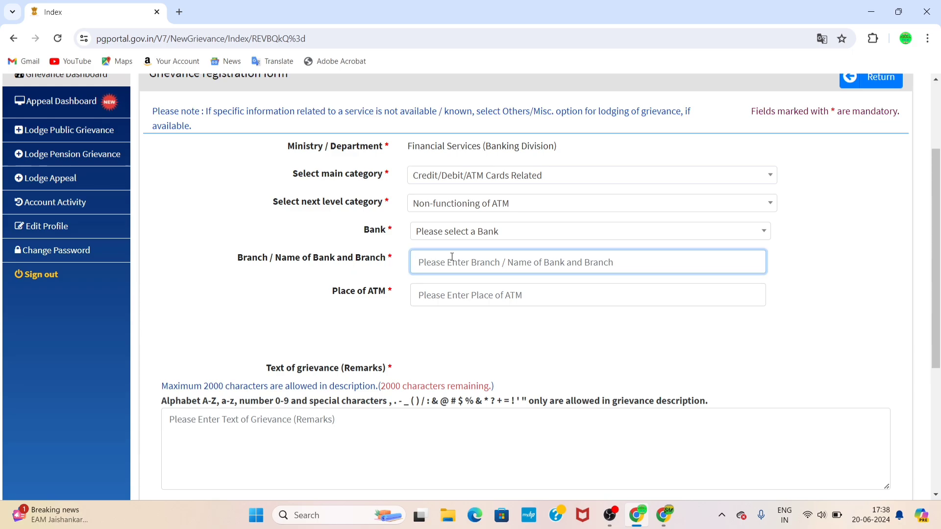
{"action": "left_click", "coordinate": [488, 230]}
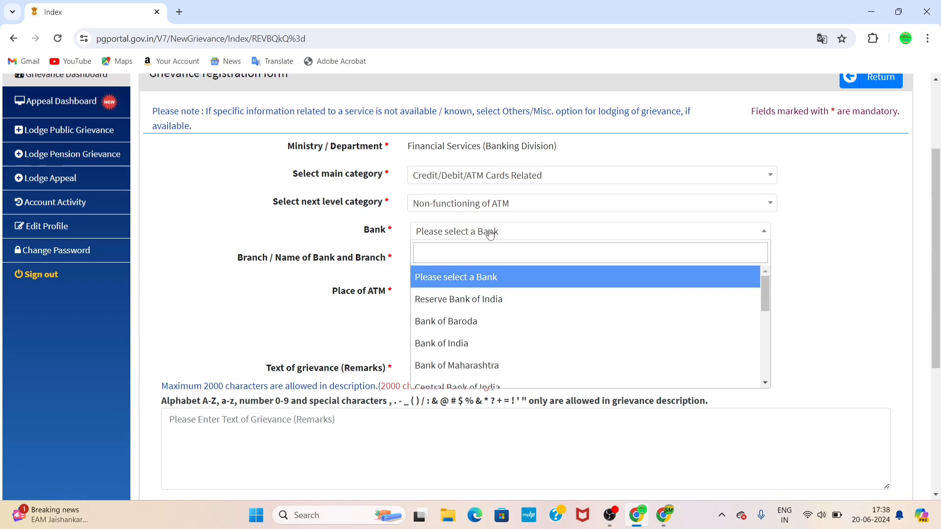
{"action": "scroll", "coordinate": [477, 311], "scroll_direction": "down", "scroll_amount": 5}
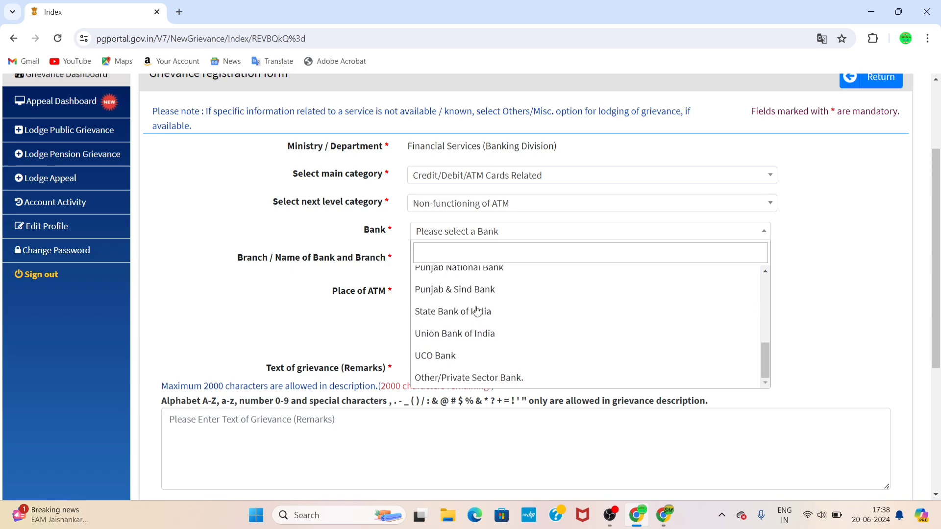
{"action": "left_click", "coordinate": [476, 205]}
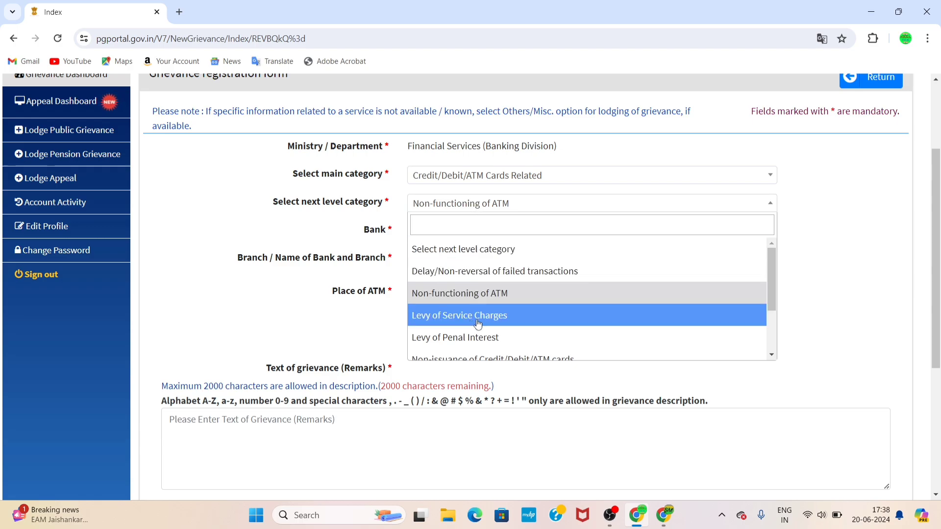
{"action": "scroll", "coordinate": [493, 324], "scroll_direction": "down", "scroll_amount": 1}
{"action": "scroll", "coordinate": [493, 324], "scroll_direction": "down", "scroll_amount": 3}
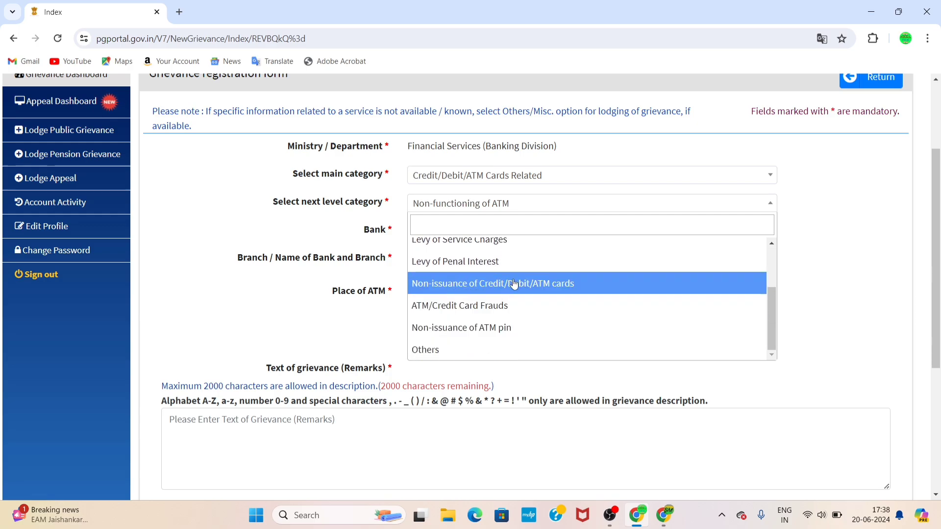
{"action": "left_click", "coordinate": [558, 285]}
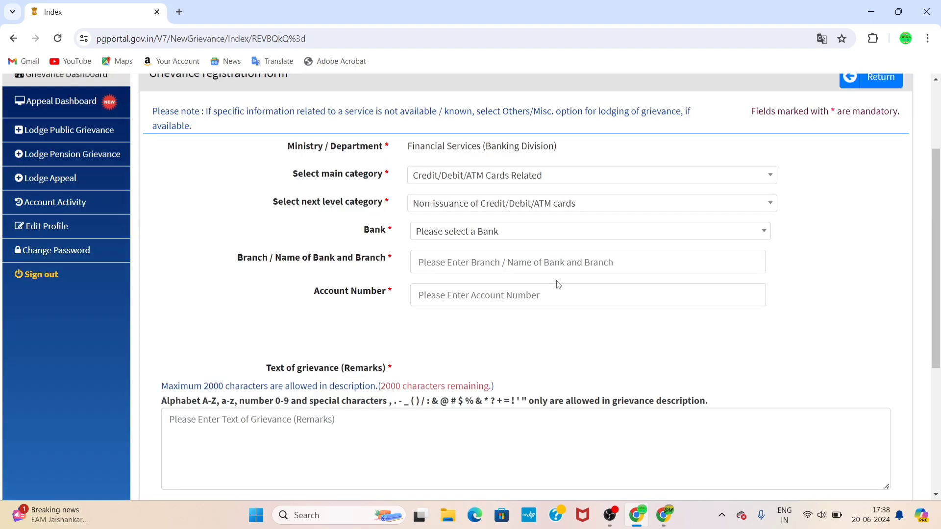
{"action": "left_click", "coordinate": [524, 240]}
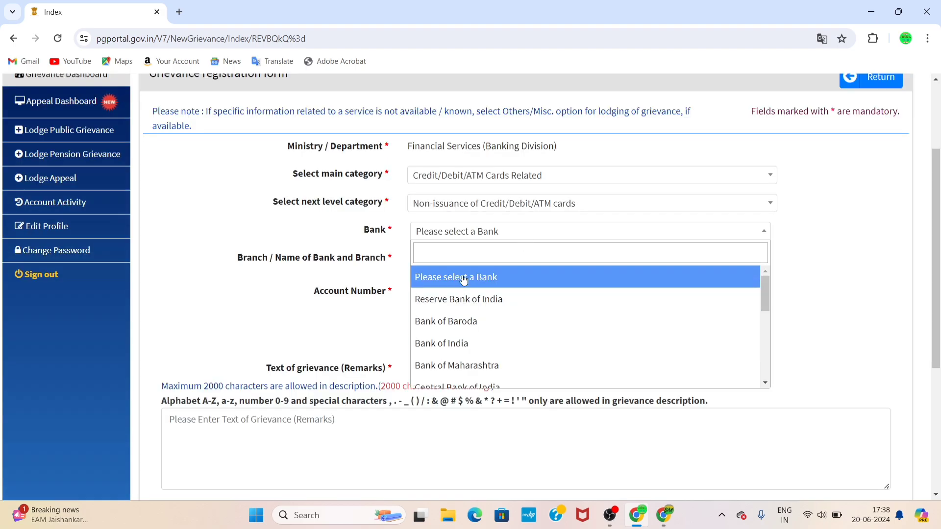
Search the bank list for Jio, then select Other/Private Sector Bank
{"action": "left_click", "coordinate": [471, 253]}
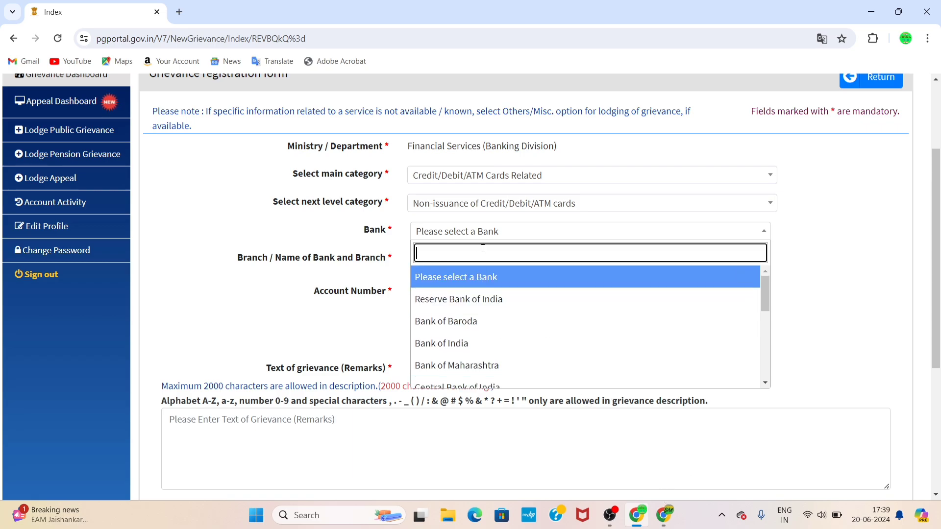
{"action": "type", "text": "jio"}
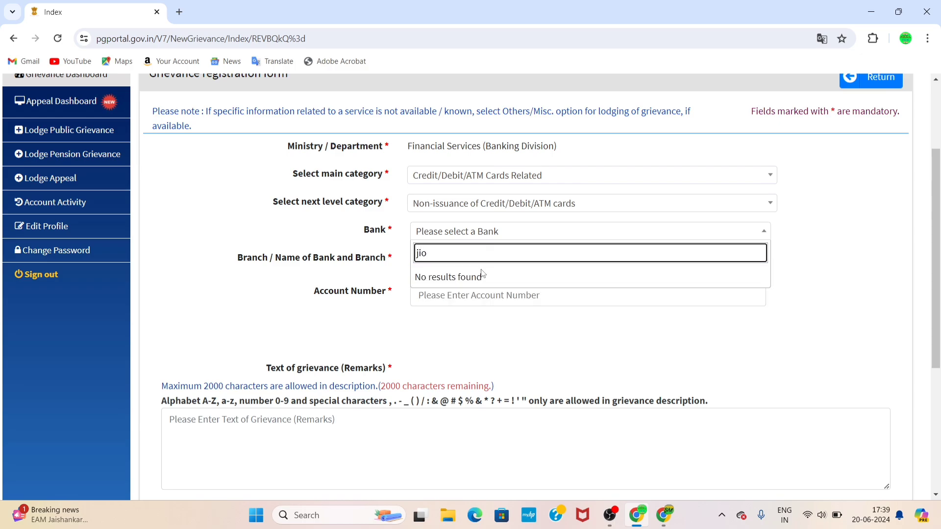
{"action": "key", "text": "BackSpace"}
{"action": "key", "text": "BackSpace"}
{"action": "key", "text": "BackSpace"}
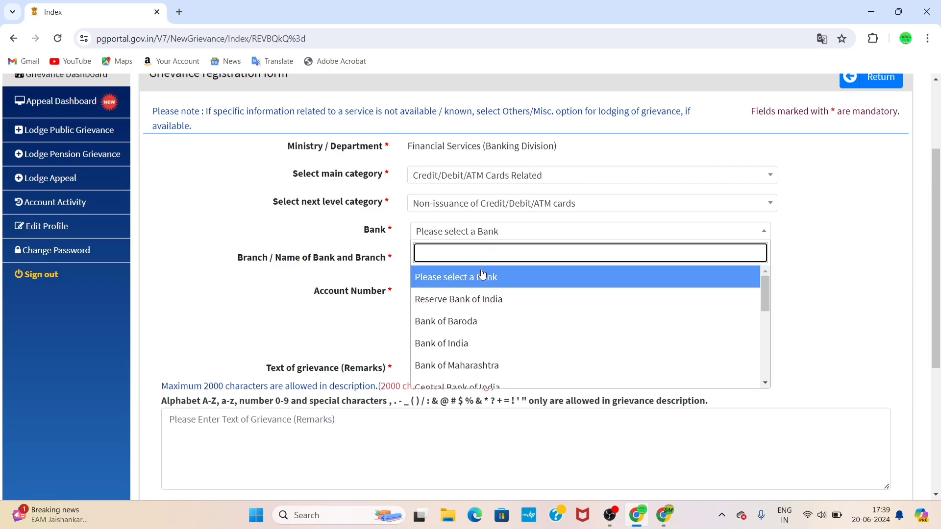
{"action": "left_click", "coordinate": [483, 231]}
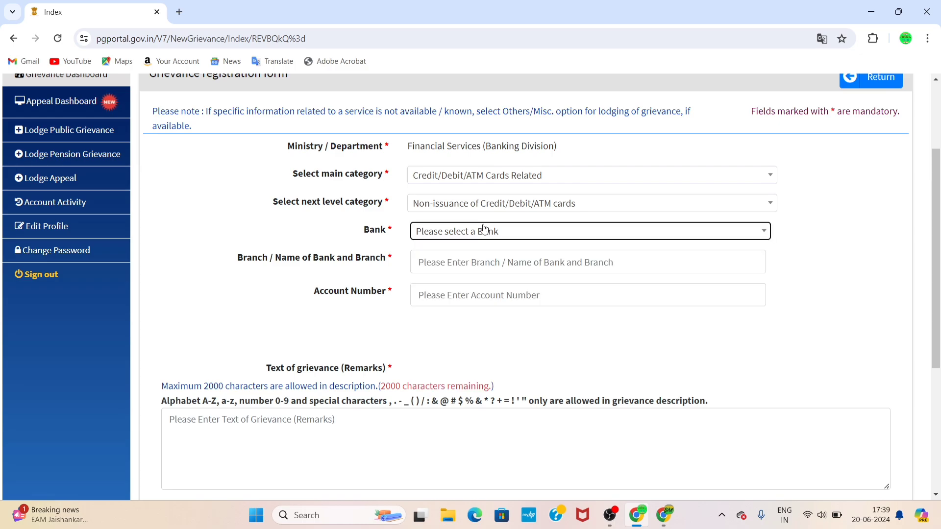
{"action": "left_click", "coordinate": [482, 236]}
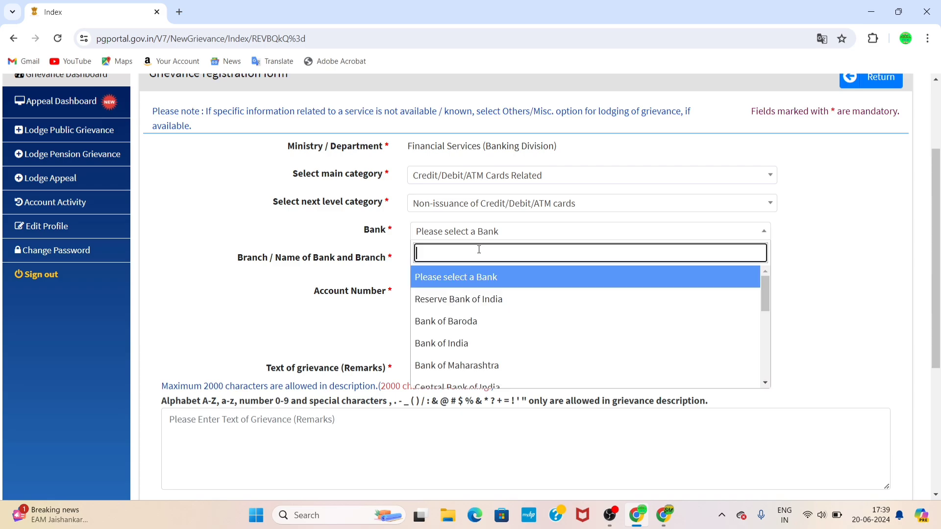
{"action": "type", "text": "ji"}
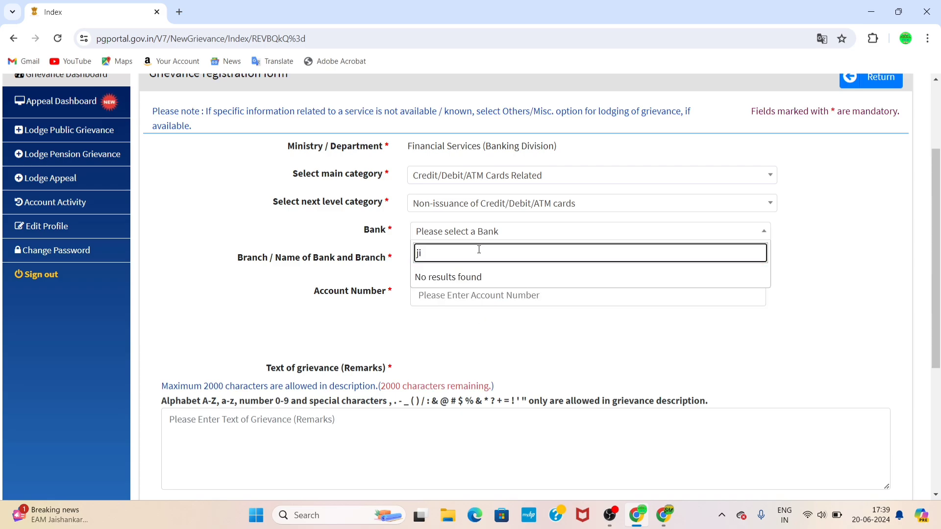
{"action": "key", "text": "BackSpace"}
{"action": "key", "text": "BackSpace"}
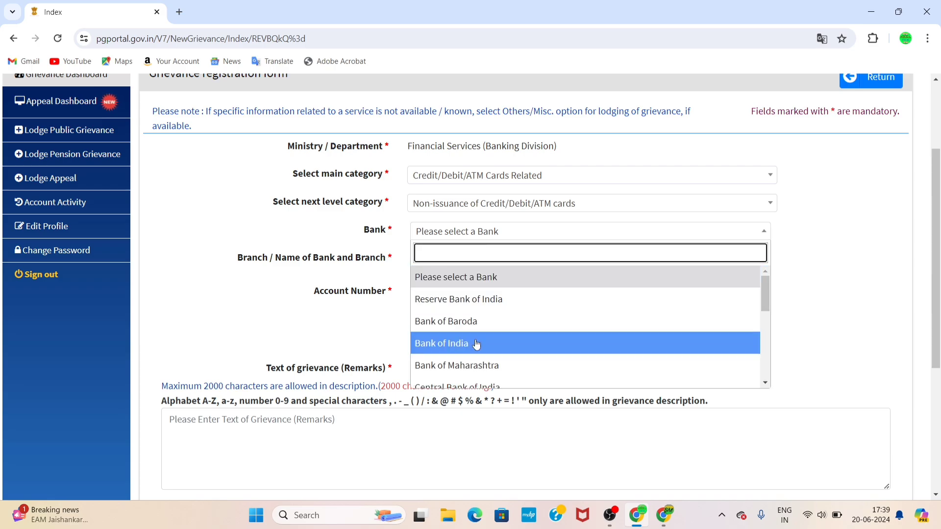
{"action": "scroll", "coordinate": [475, 343], "scroll_direction": "down", "scroll_amount": 10}
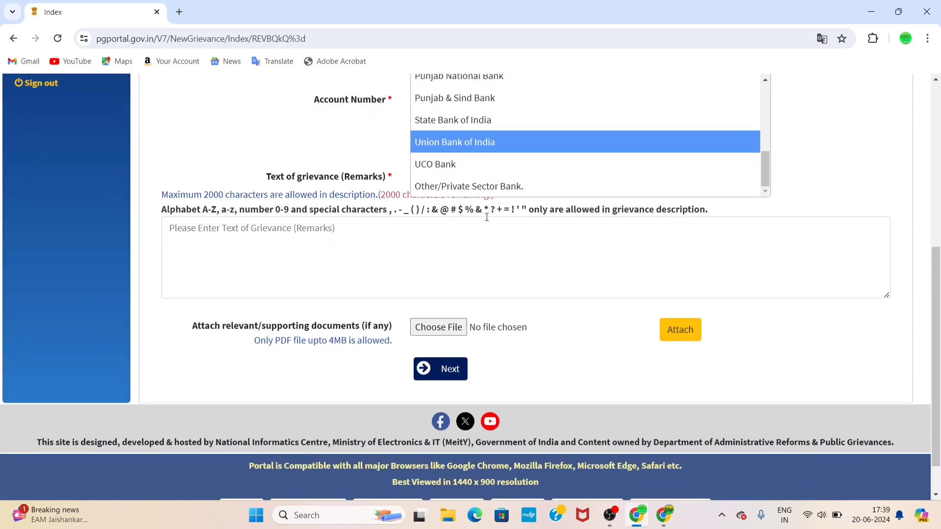
{"action": "left_click", "coordinate": [489, 187]}
Recheck the bank list for Jio and keep Other/Private Sector Bank selected
{"action": "left_click", "coordinate": [471, 316]}
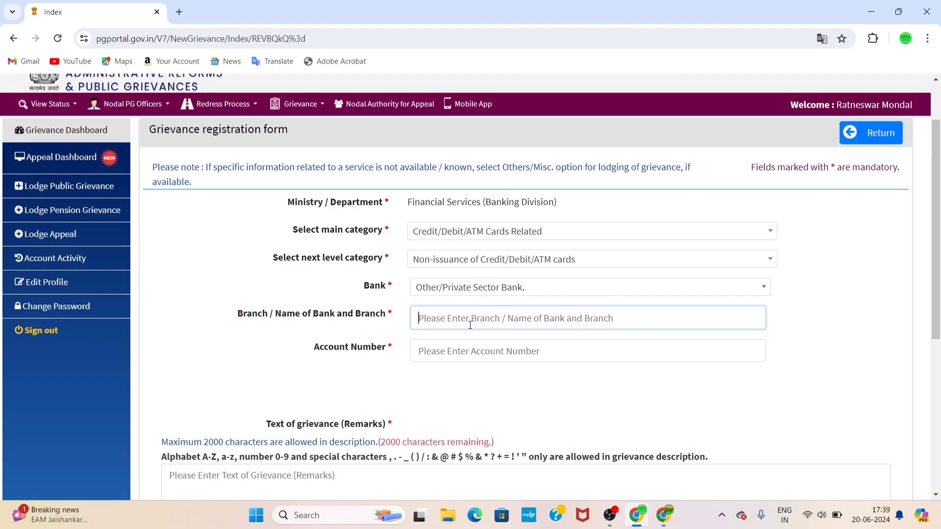
{"action": "left_click", "coordinate": [510, 288]}
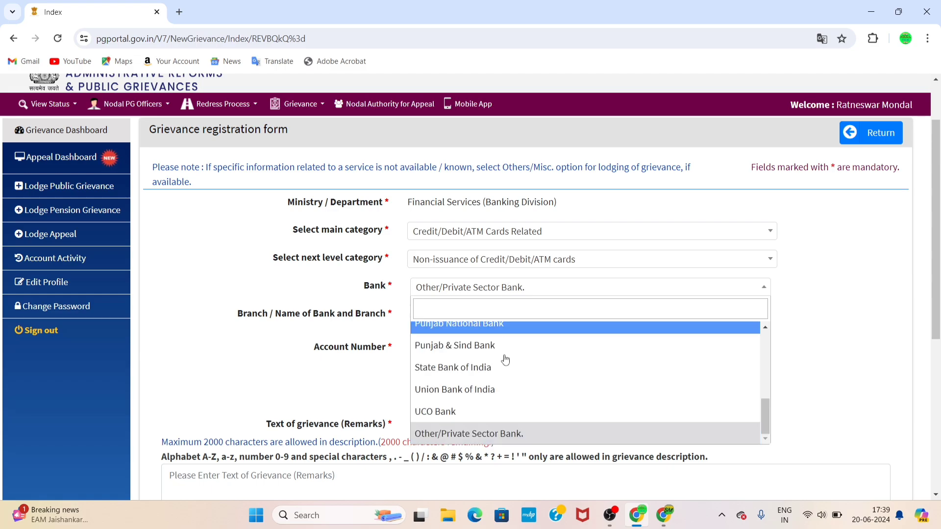
{"action": "left_click", "coordinate": [514, 305]}
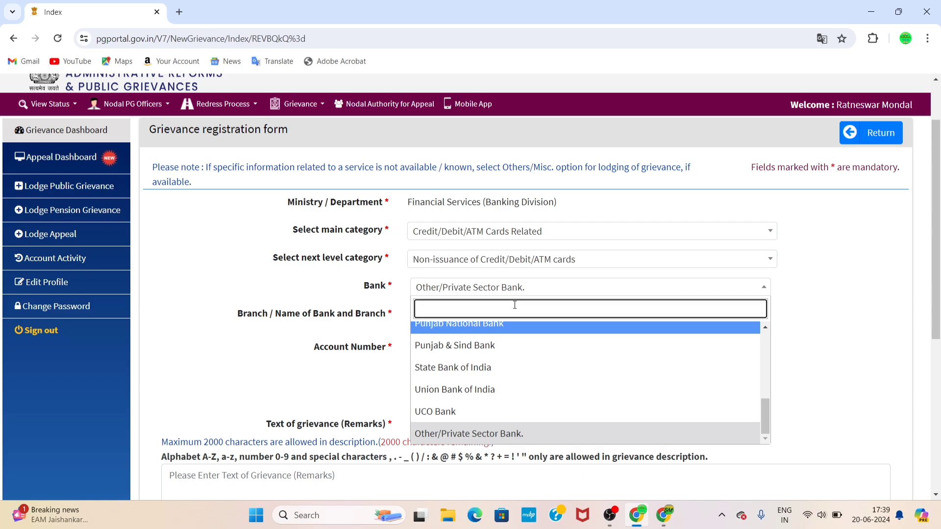
{"action": "type", "text": "j"}
{"action": "key", "text": "BackSpace"}
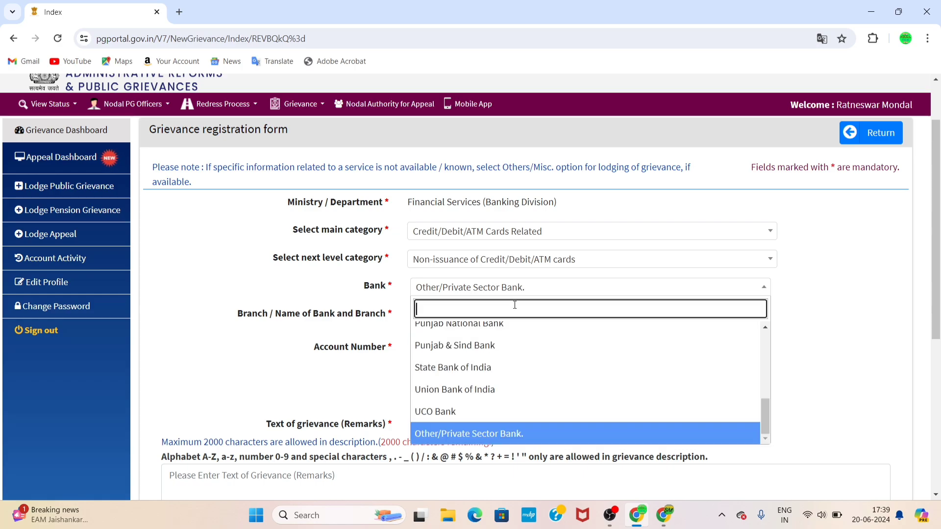
{"action": "scroll", "coordinate": [483, 341], "scroll_direction": "down", "scroll_amount": 3}
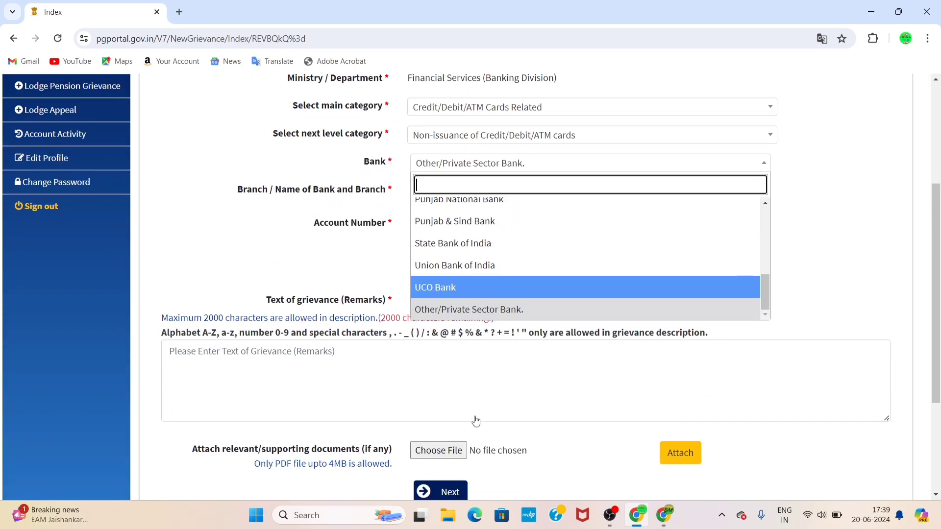
{"action": "left_click", "coordinate": [496, 314]}
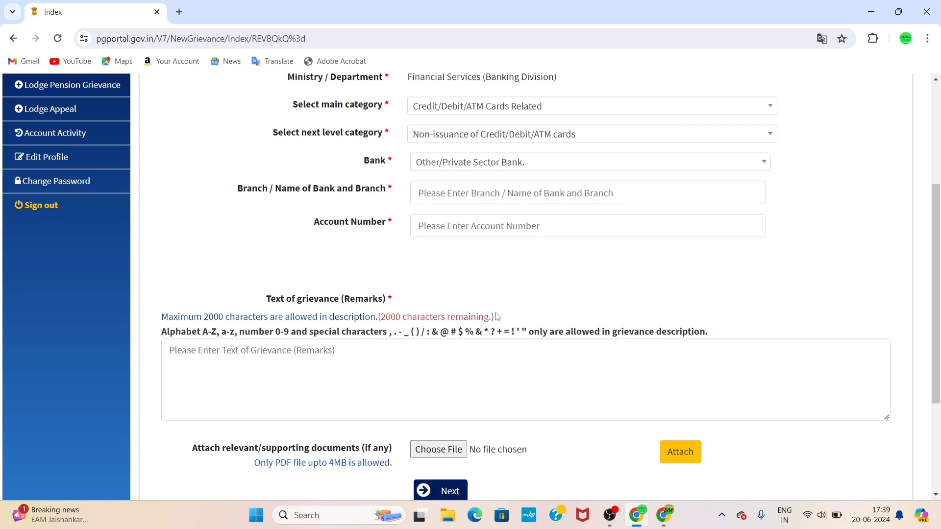
Enter 'jio payment bank' as the Branch / Name of Bank and Branch
{"action": "left_click", "coordinate": [514, 190]}
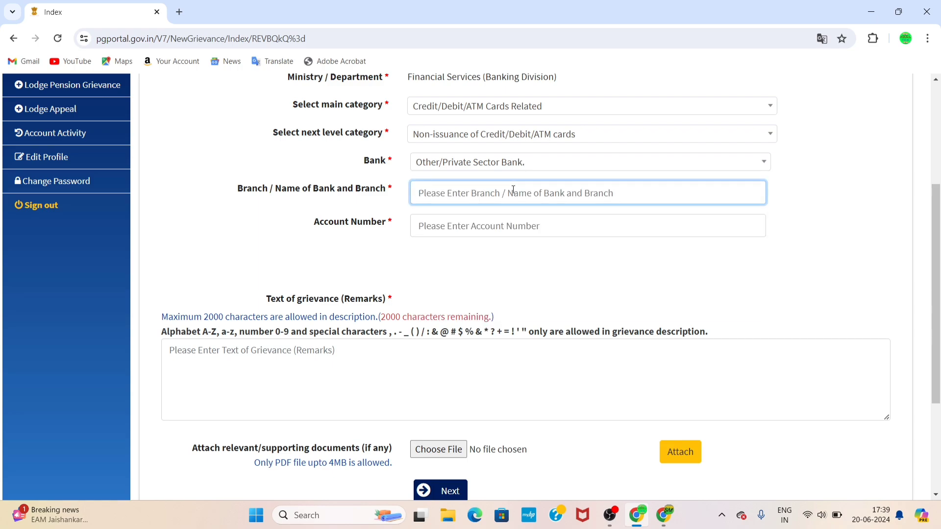
{"action": "left_click", "coordinate": [525, 226]}
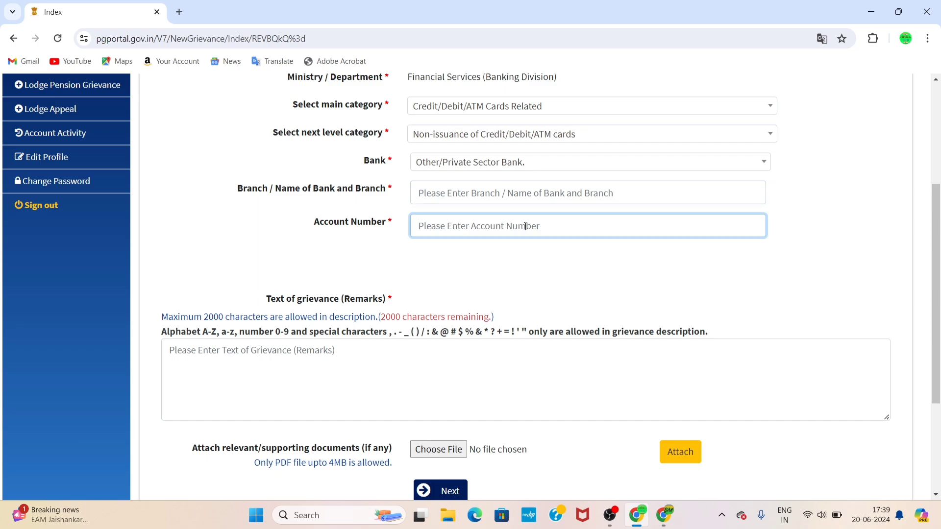
{"action": "left_click", "coordinate": [525, 198]}
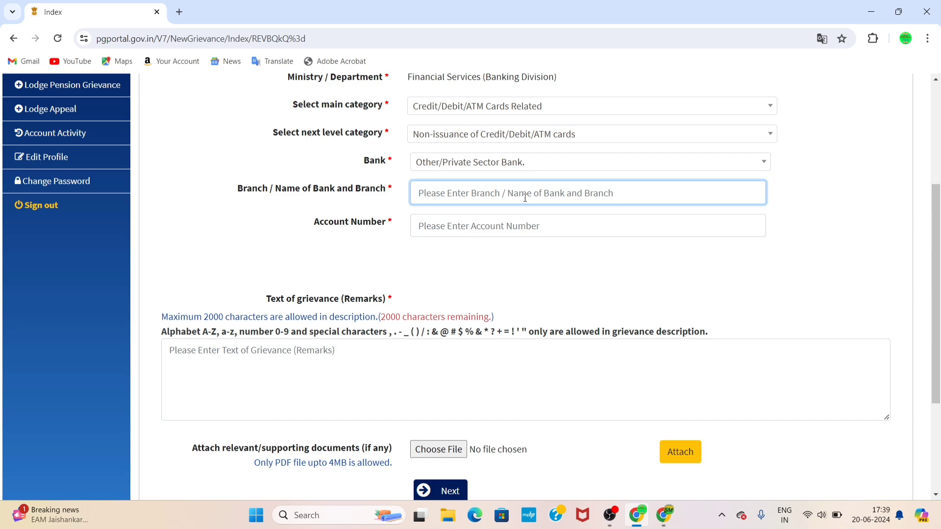
{"action": "type", "text": "jio paymeny"}
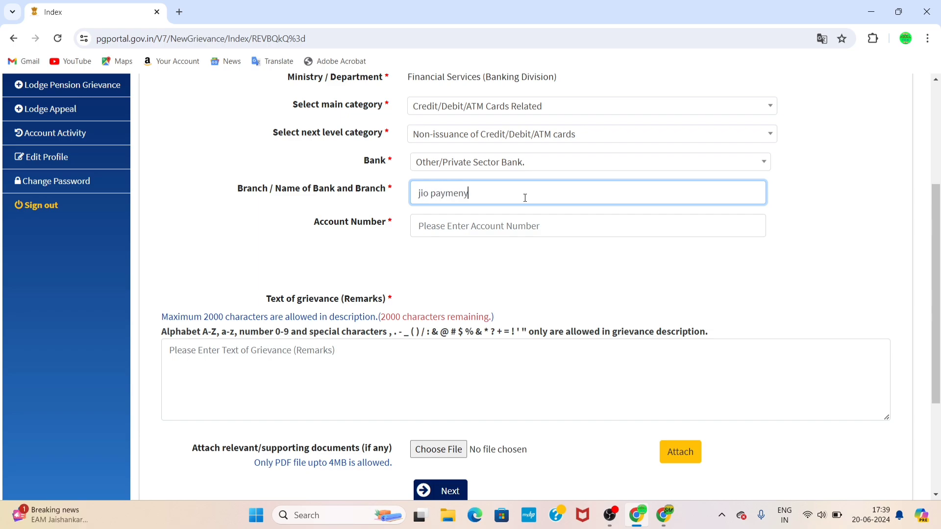
{"action": "key", "text": "BackSpace"}
{"action": "type", "text": "t bank"}
{"action": "left_click", "coordinate": [517, 227]}
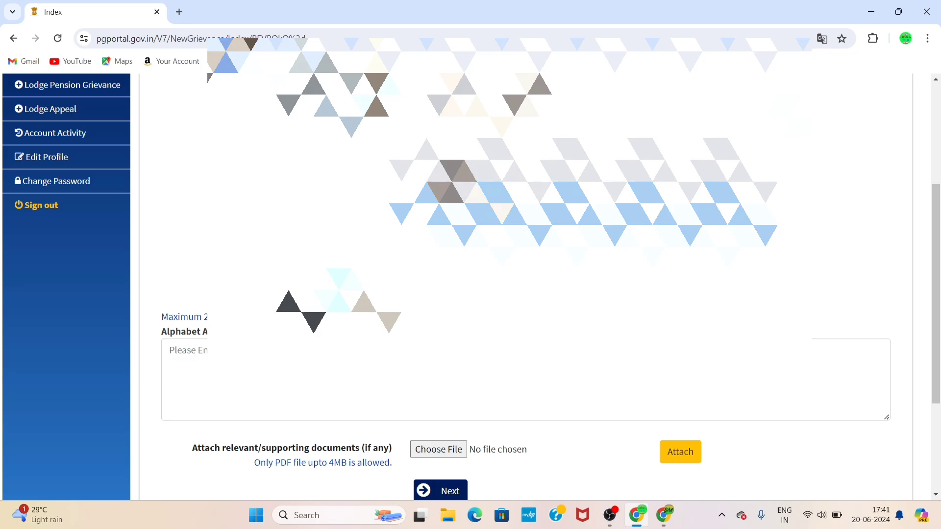
Attempt Next, triggering the missing Text of grievance (Remarks) warning
{"action": "scroll", "coordinate": [470, 245], "scroll_direction": "down", "scroll_amount": 4}
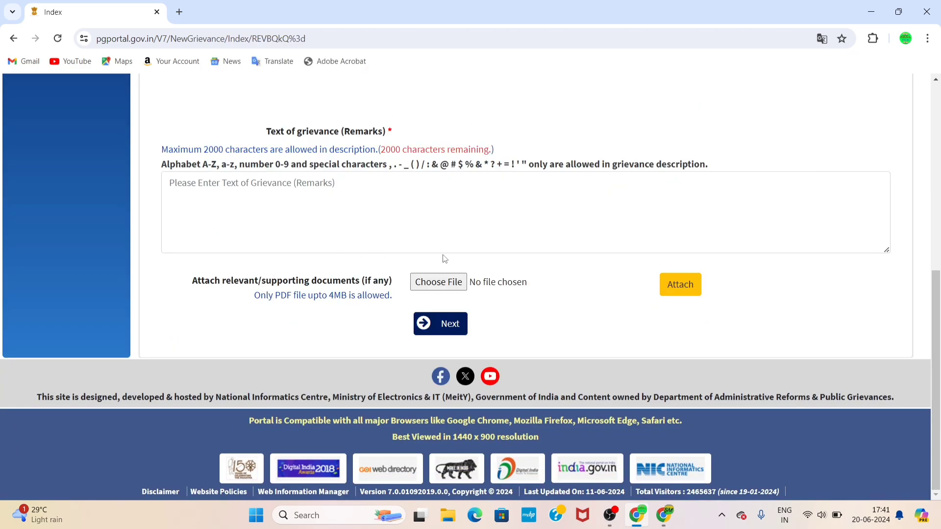
{"action": "left_click", "coordinate": [448, 337]}
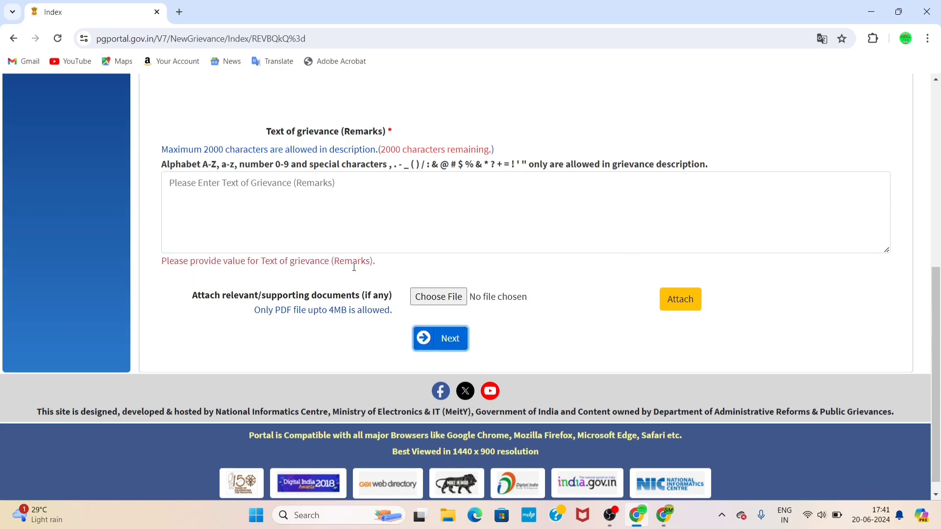
{"action": "left_click", "coordinate": [365, 237]}
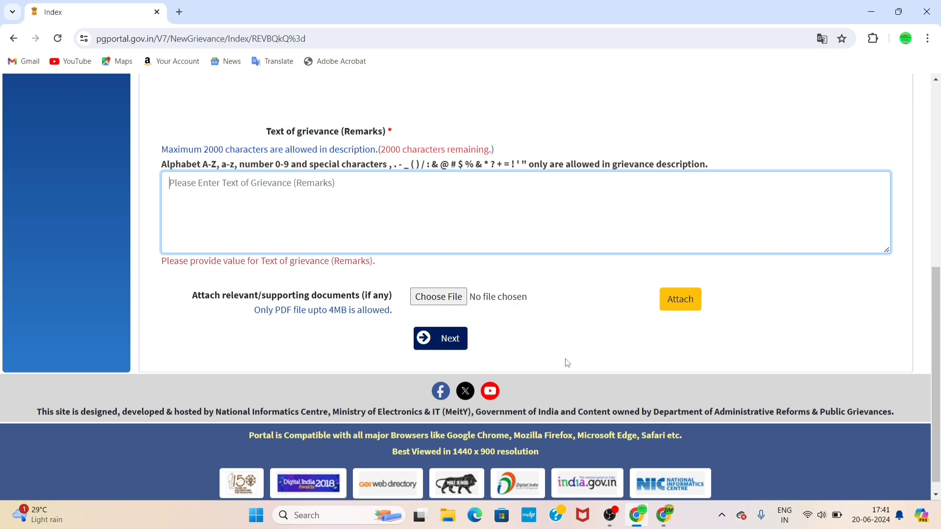
Paste the blocked Jio Payments Bank debit card description into the remarks and proceed
{"action": "mouse_move", "coordinate": [669, 513]}
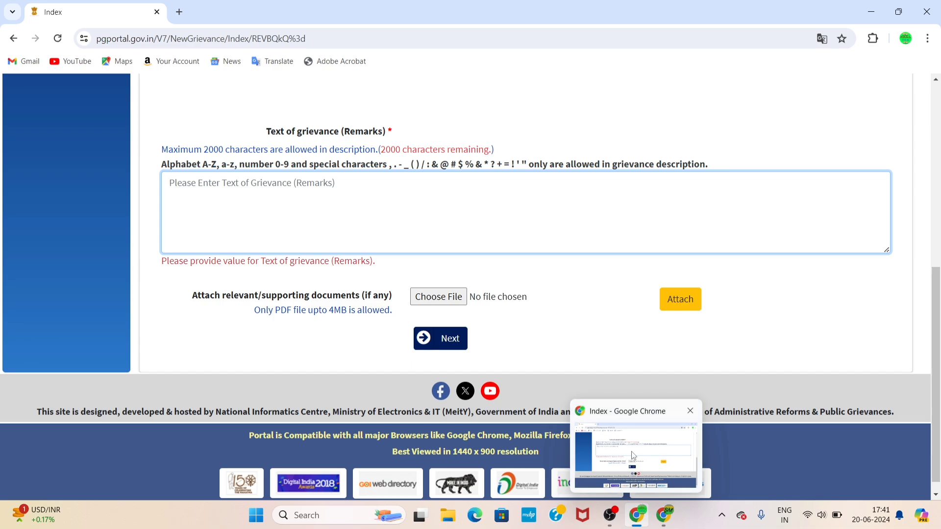
{"action": "left_click", "coordinate": [647, 520]}
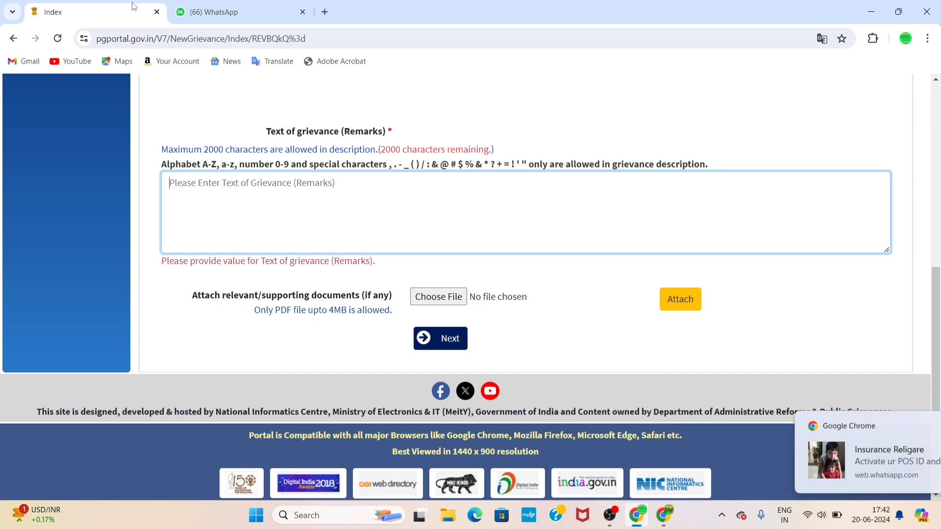
{"action": "left_click", "coordinate": [239, 208]}
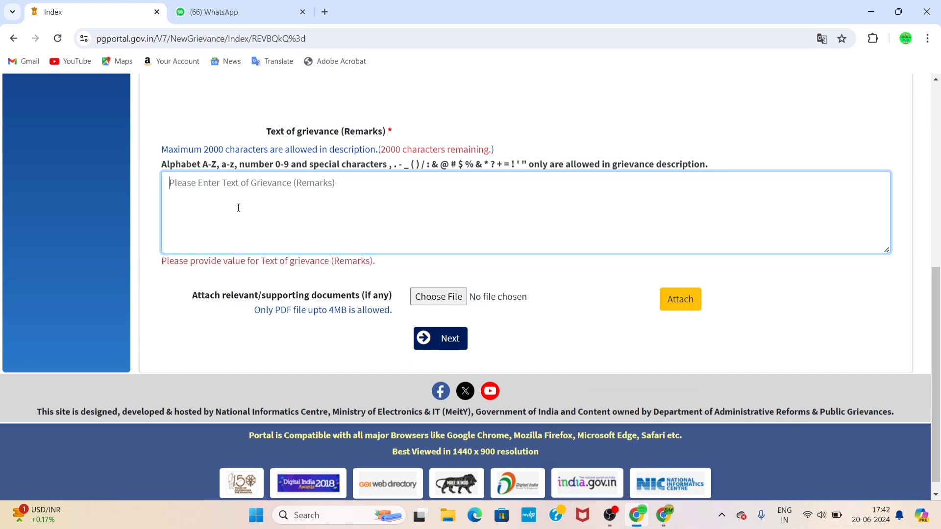
{"action": "type", "text": "I have open a saving account on jio payments bank limited and at the time of opening account i was selected i need rupay platinum debit card but after opening my account they block my debit card without any reason i have alreday called customer care and and mailed multiple times but they doesn't unblock my debit card and they told me your debit card doesn't unblock. Jio payments bank doing fraud with me i need my debit card at any cost please sir take action against jio payments bank"}
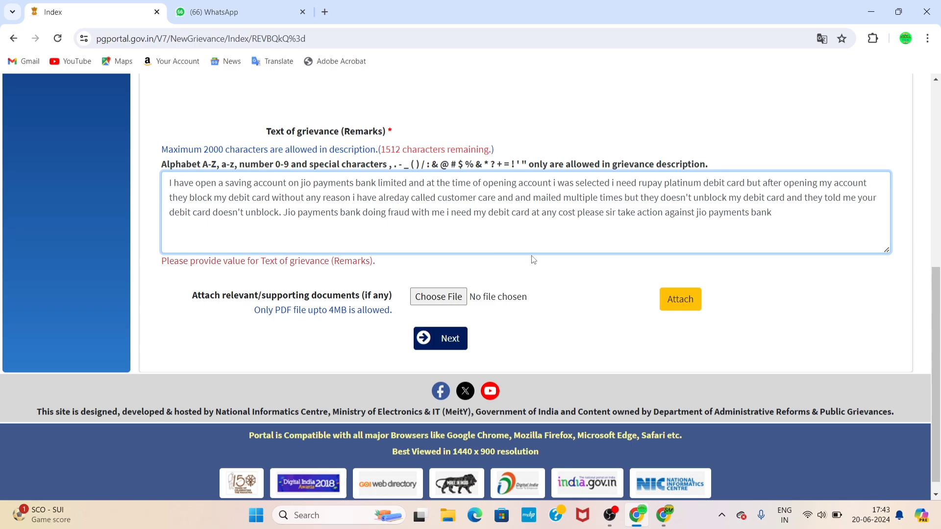
{"action": "left_click", "coordinate": [447, 339]}
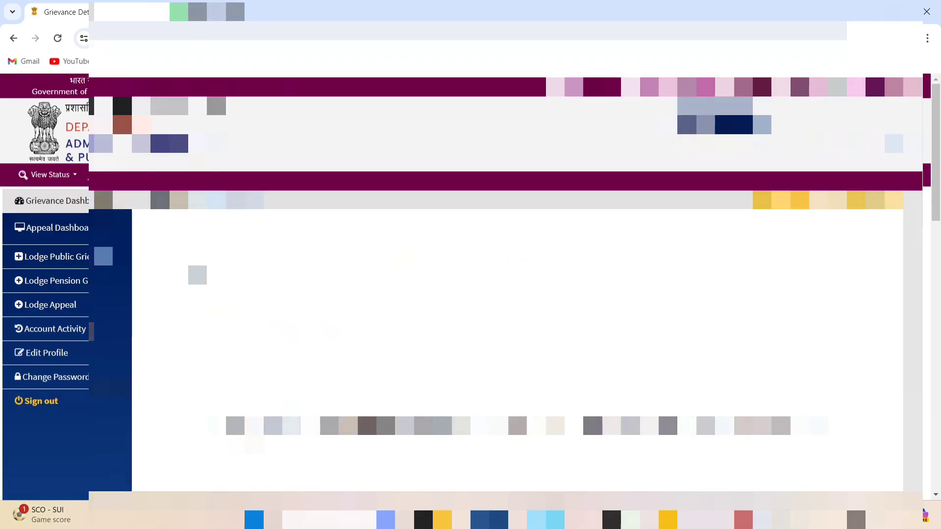
Enter the first captcha characters into the Security code field at the page bottom, fixing a typo
{"action": "scroll", "coordinate": [590, 409], "scroll_direction": "down", "scroll_amount": 6}
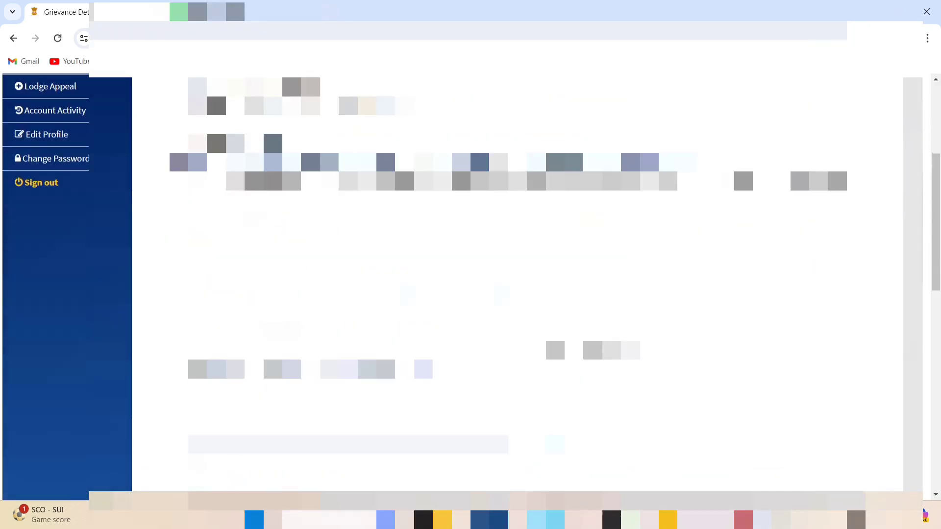
{"action": "scroll", "coordinate": [590, 409], "scroll_direction": "down", "scroll_amount": 10}
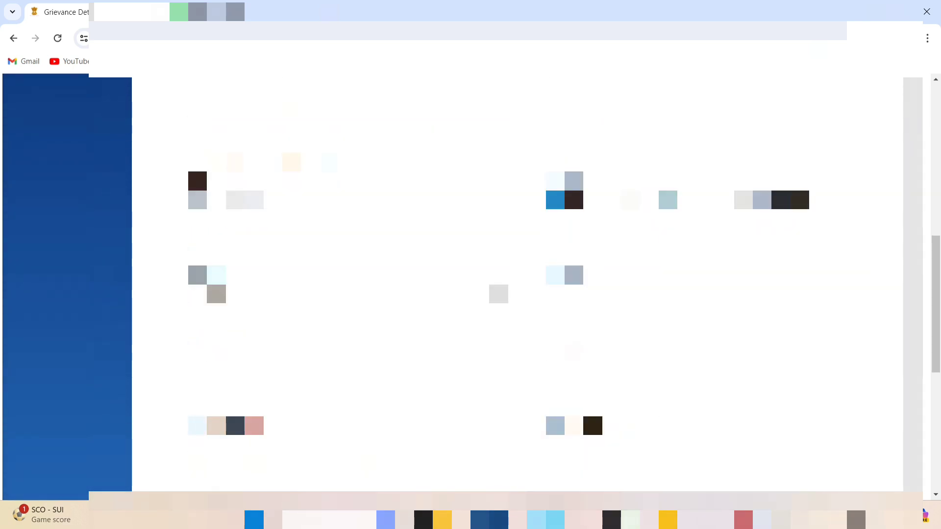
{"action": "scroll", "coordinate": [510, 284], "scroll_direction": "down", "scroll_amount": 10}
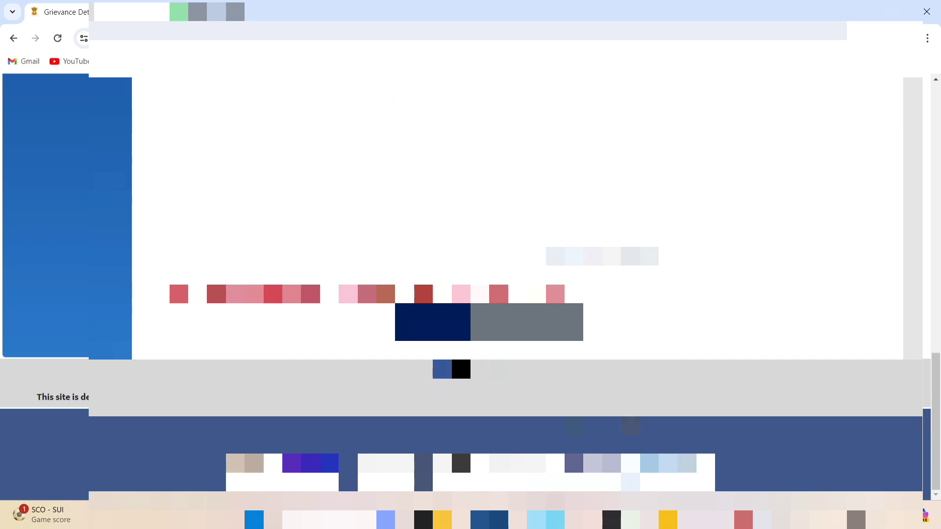
{"action": "type", "text": "L"}
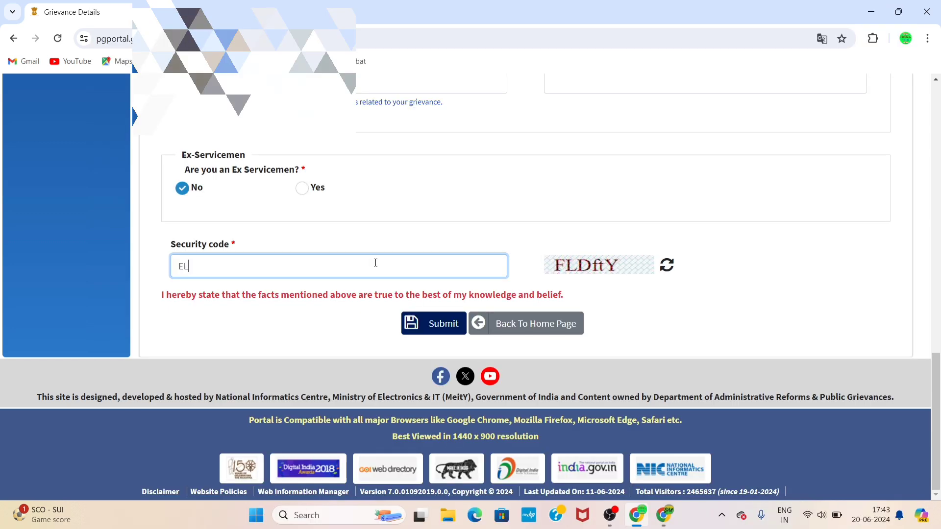
{"action": "type", "text": "d"}
{"action": "key", "text": "BackSpace"}
{"action": "key", "text": "BackSpace"}
{"action": "type", "text": "LD"}
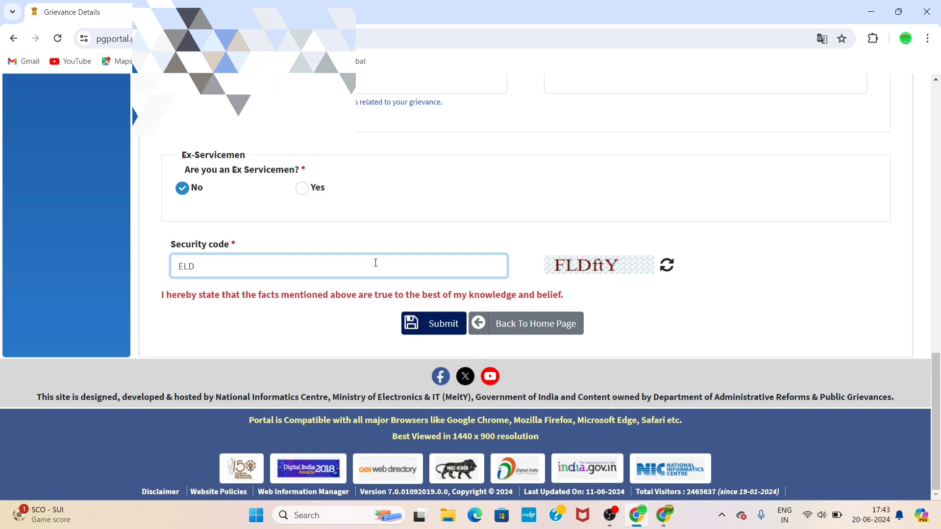